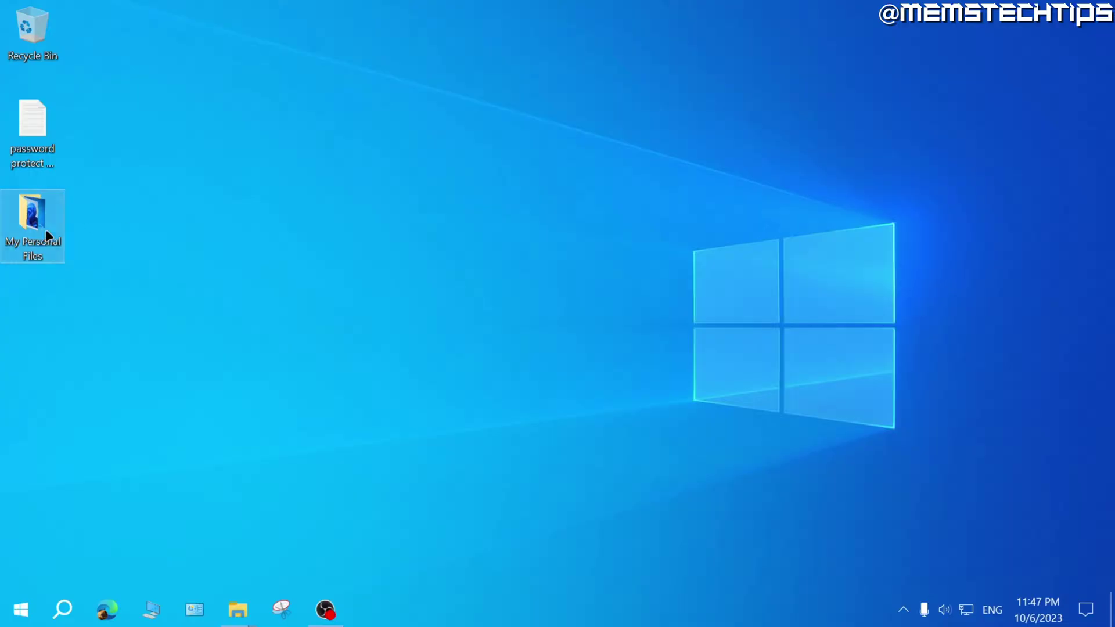
Open the My Personal Files desktop folder to view its three desktop screenshot images.
double_click(40, 212)
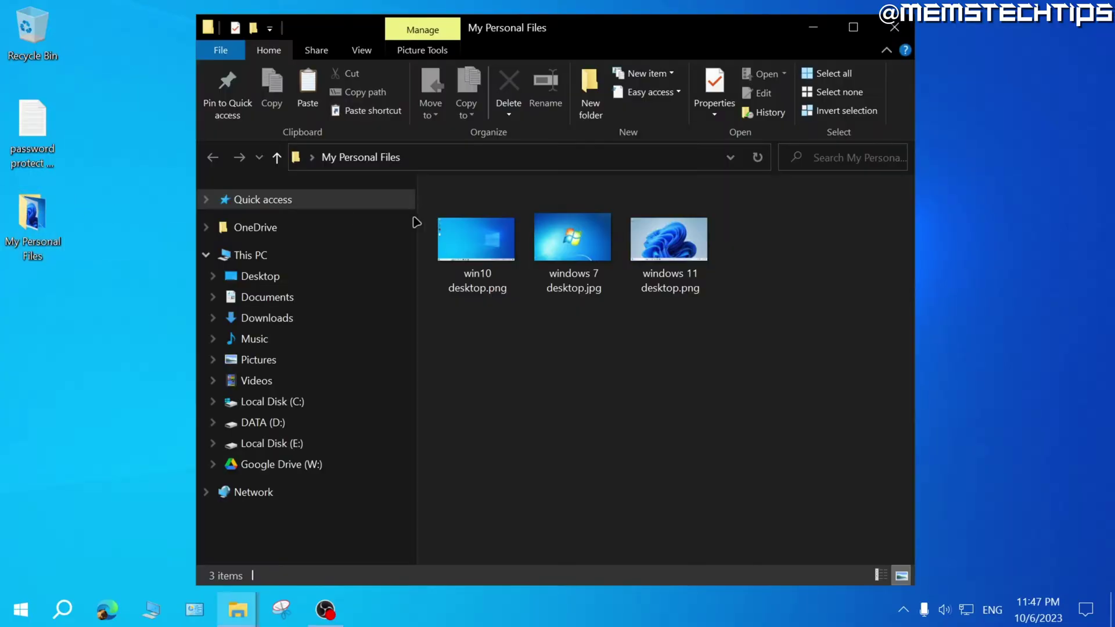
Create New Text Document.txt in My Personal Files, keeping the default name, and open it in Notepad.
drag(784, 308, 477, 237)
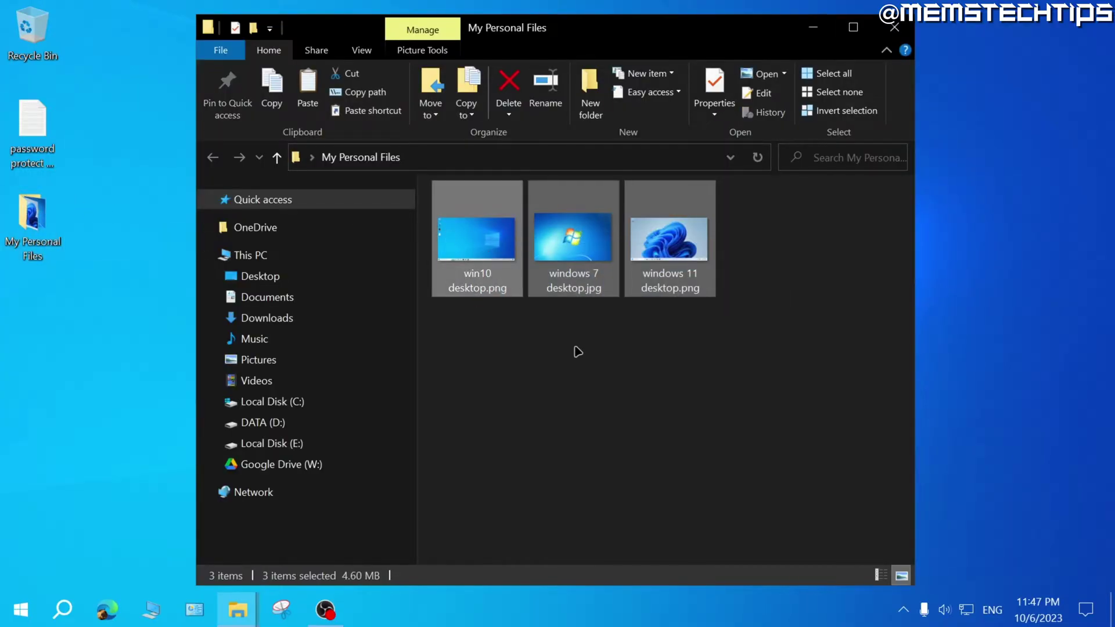
click(512, 349)
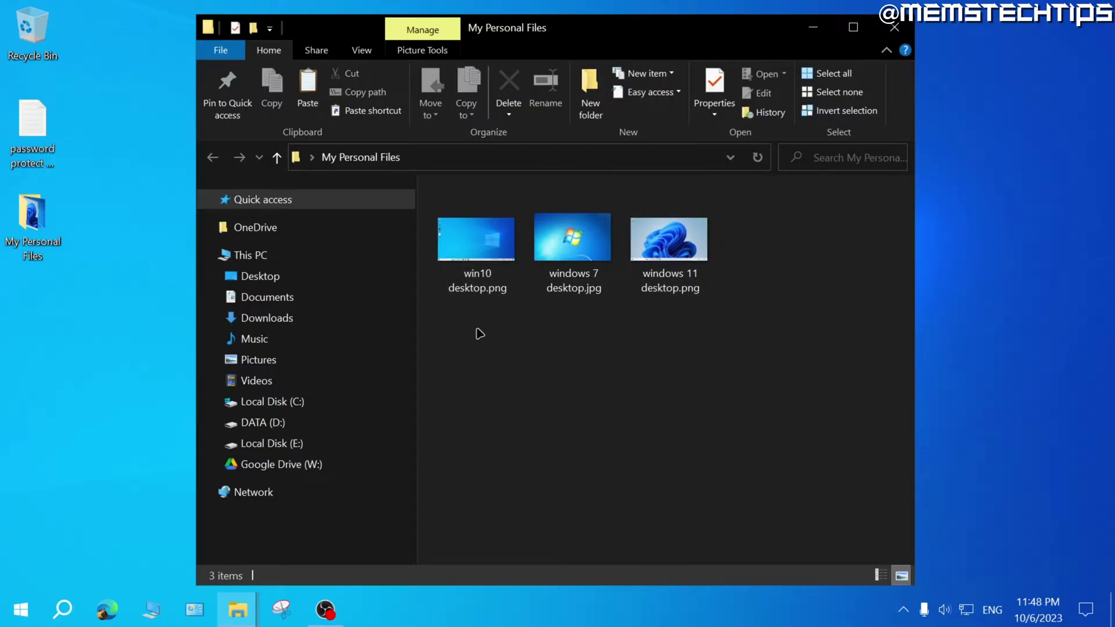
right_click(463, 333)
mouse_move(498, 293)
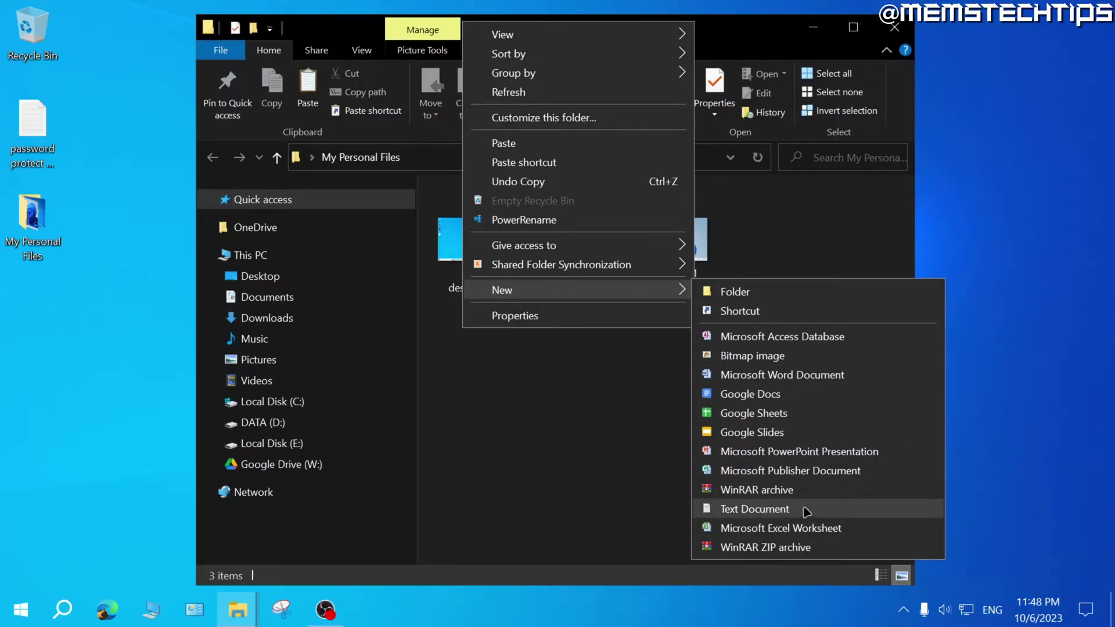
click(755, 508)
click(501, 331)
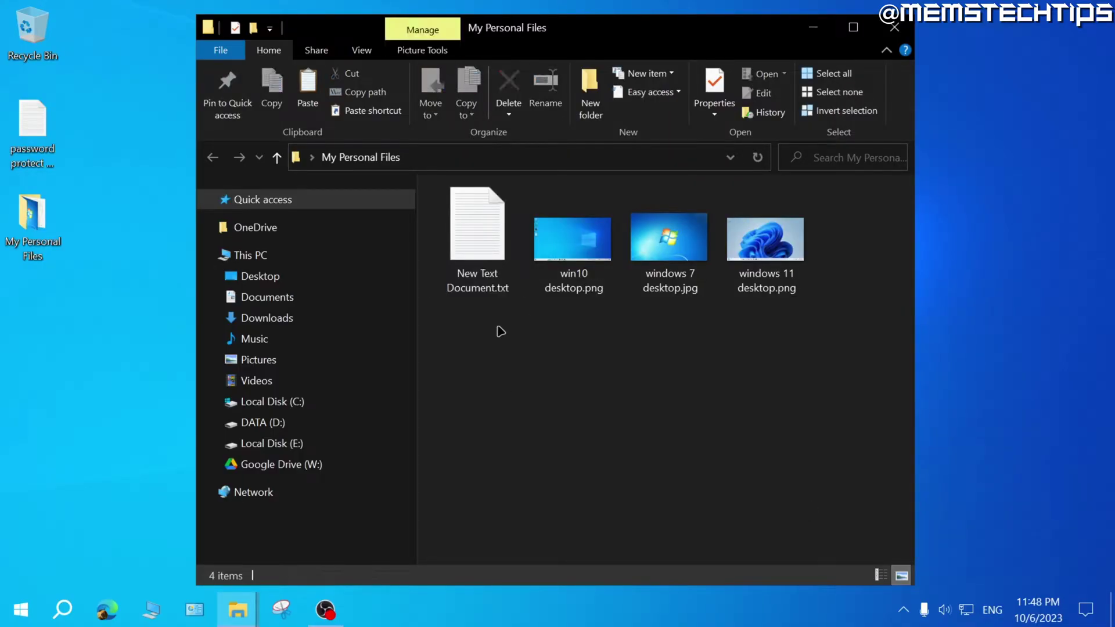
click(482, 230)
double_click(479, 232)
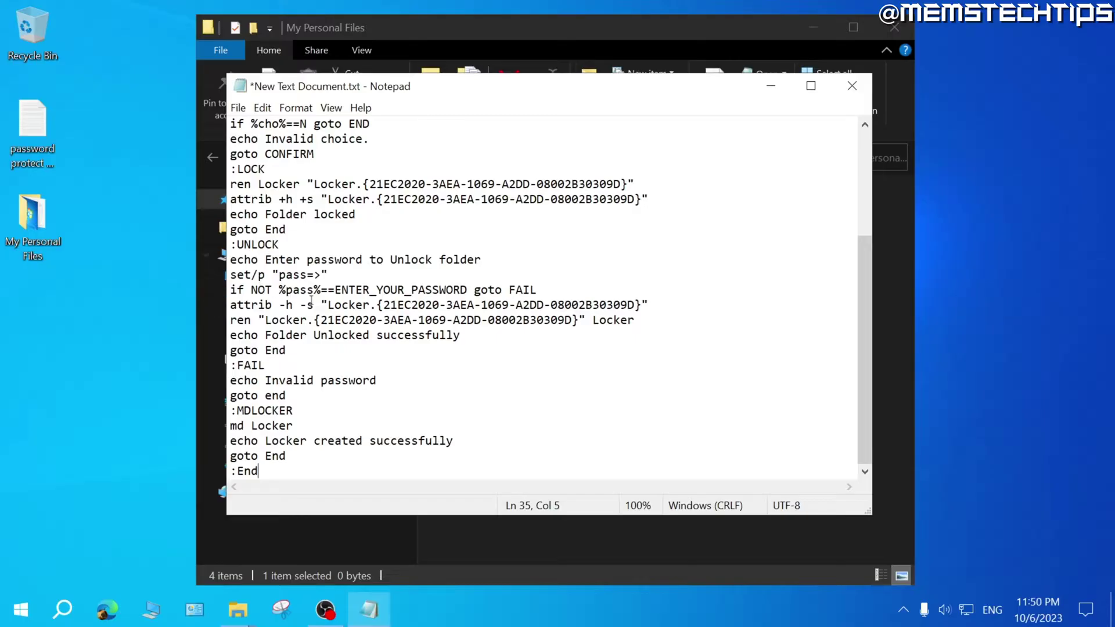
Replace the ENTER_YOUR_PASSWORD placeholder on line 23 of the locker script with the chosen password.
drag(467, 289, 337, 290)
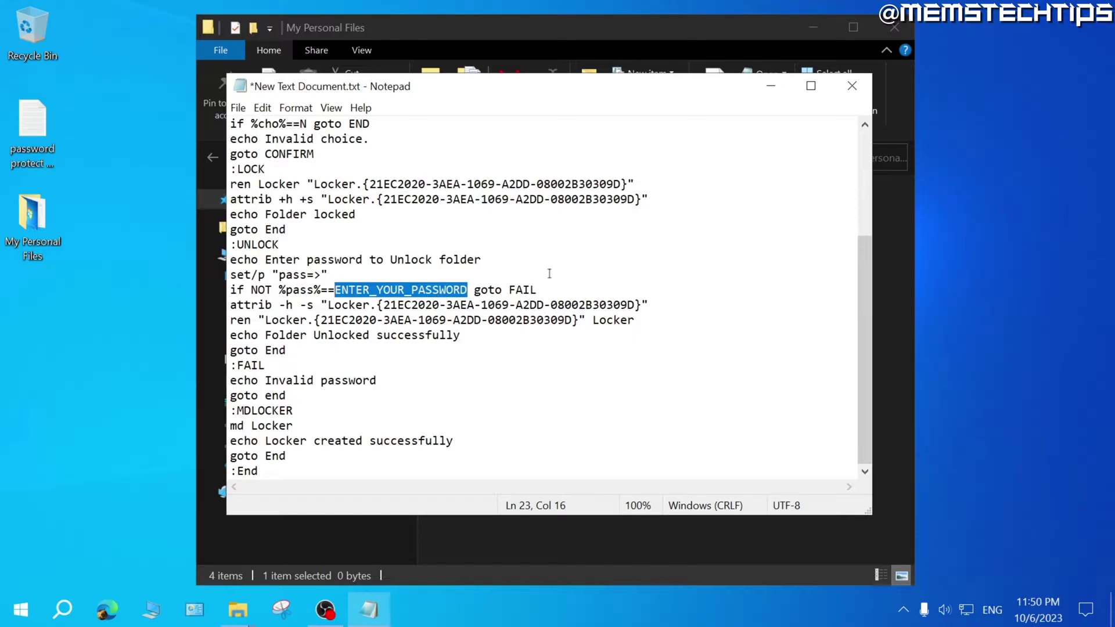
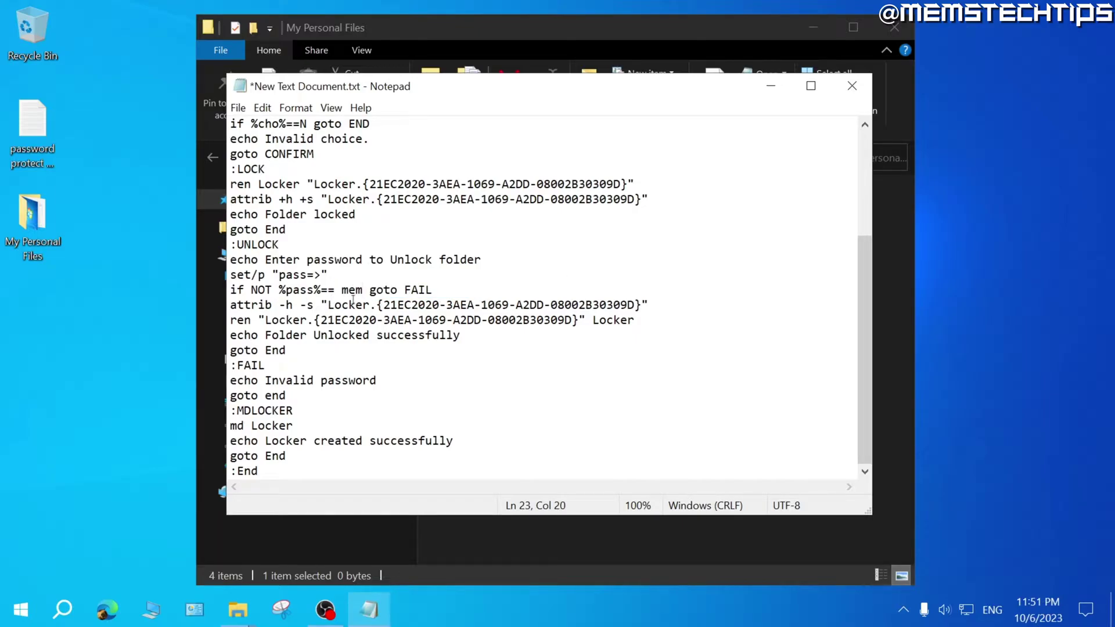
click(238, 108)
Save the script as PasswordProtect.bat with Save as type set to All Files (*.*).
click(303, 197)
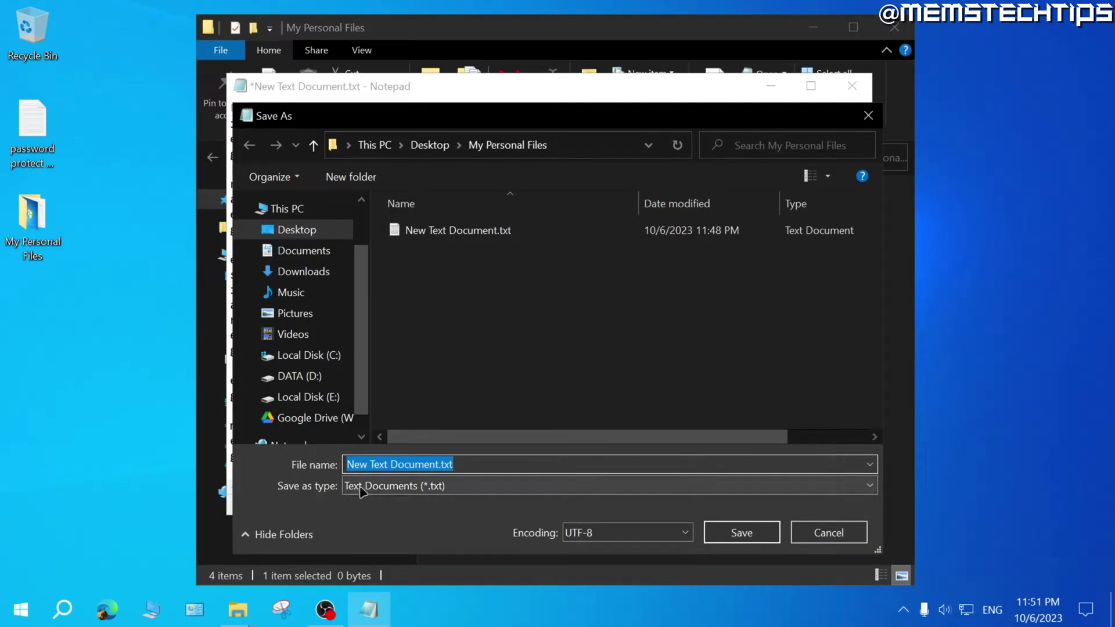
click(462, 486)
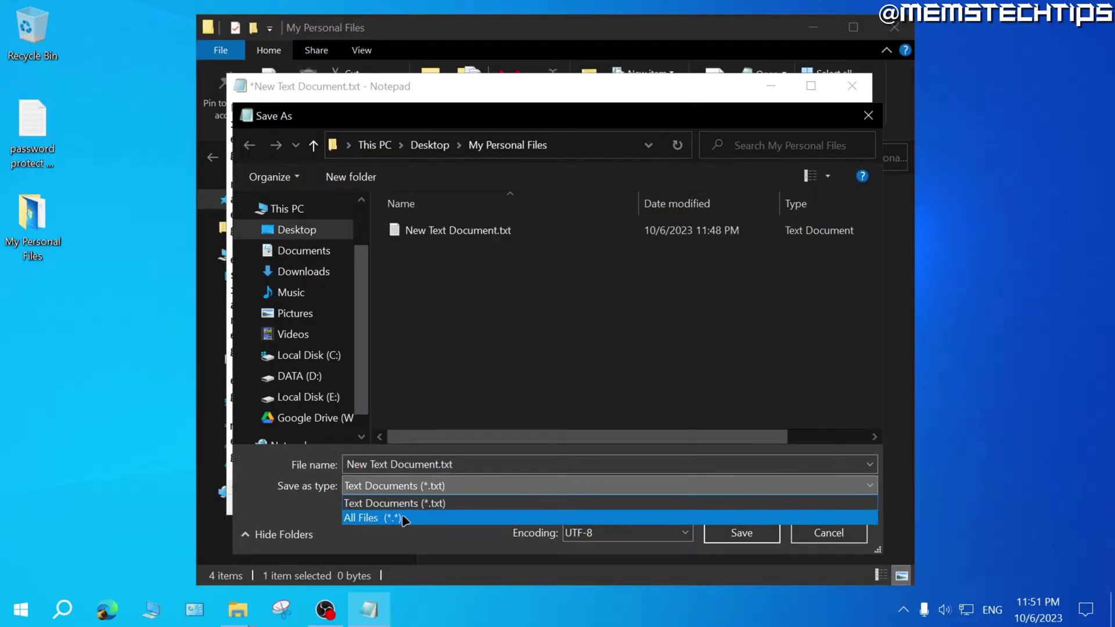
click(385, 519)
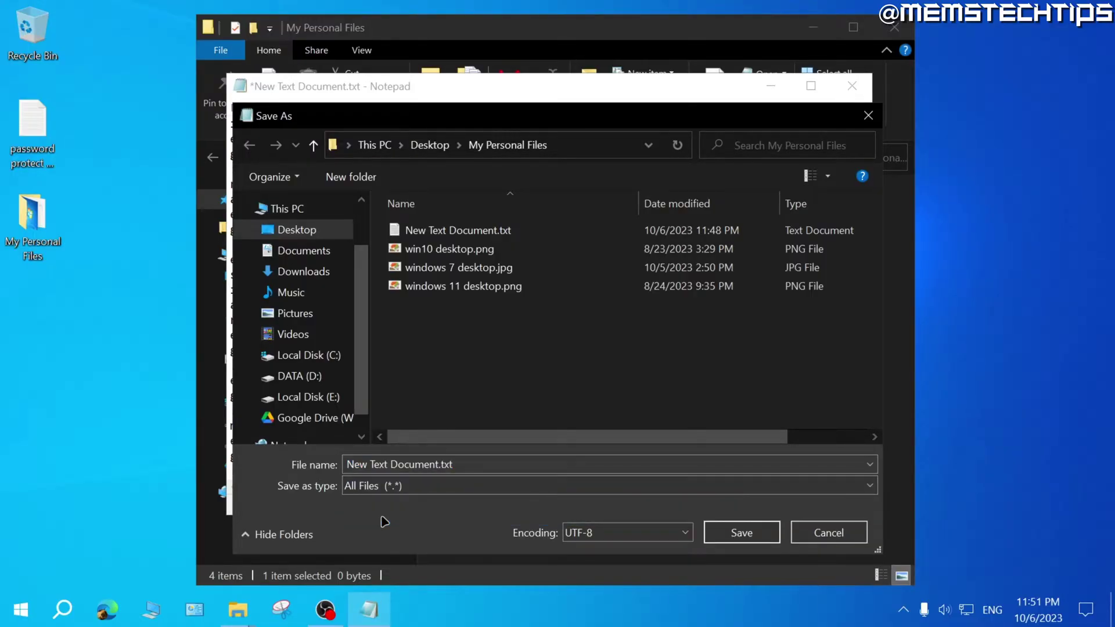
click(498, 464)
key(ctrl+v)
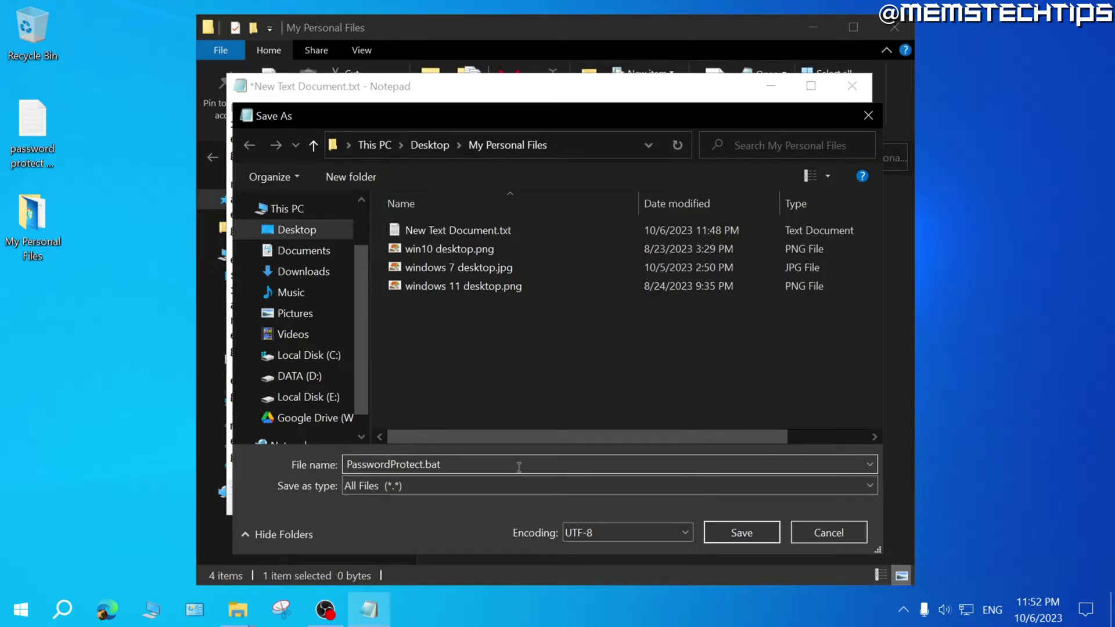
click(739, 532)
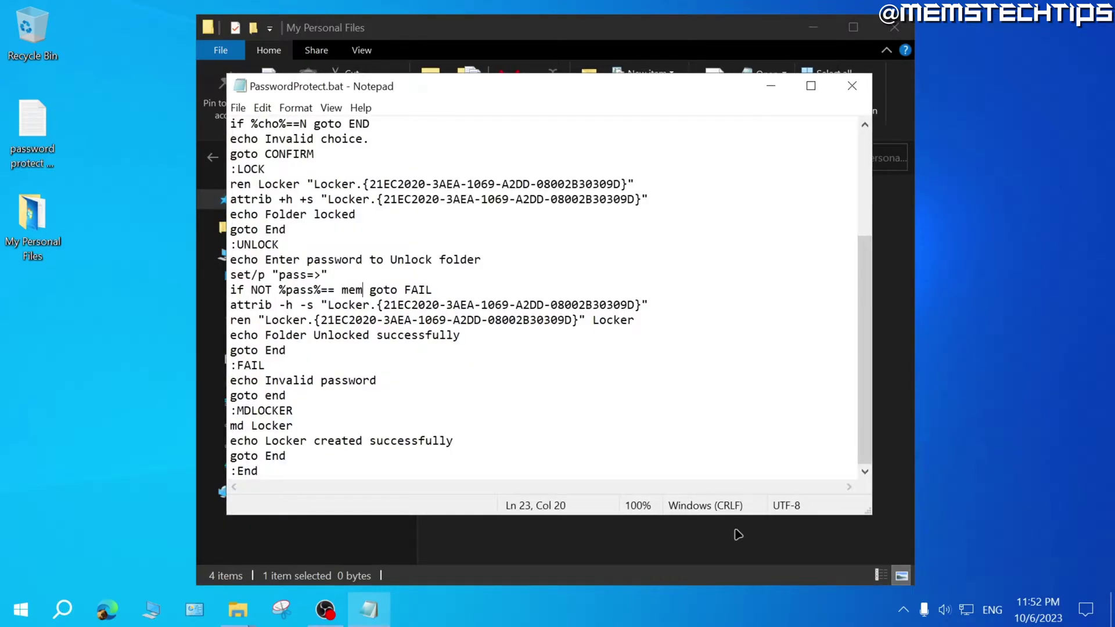
Close Notepad and run PasswordProtect.bat to create the Locker folder.
click(852, 89)
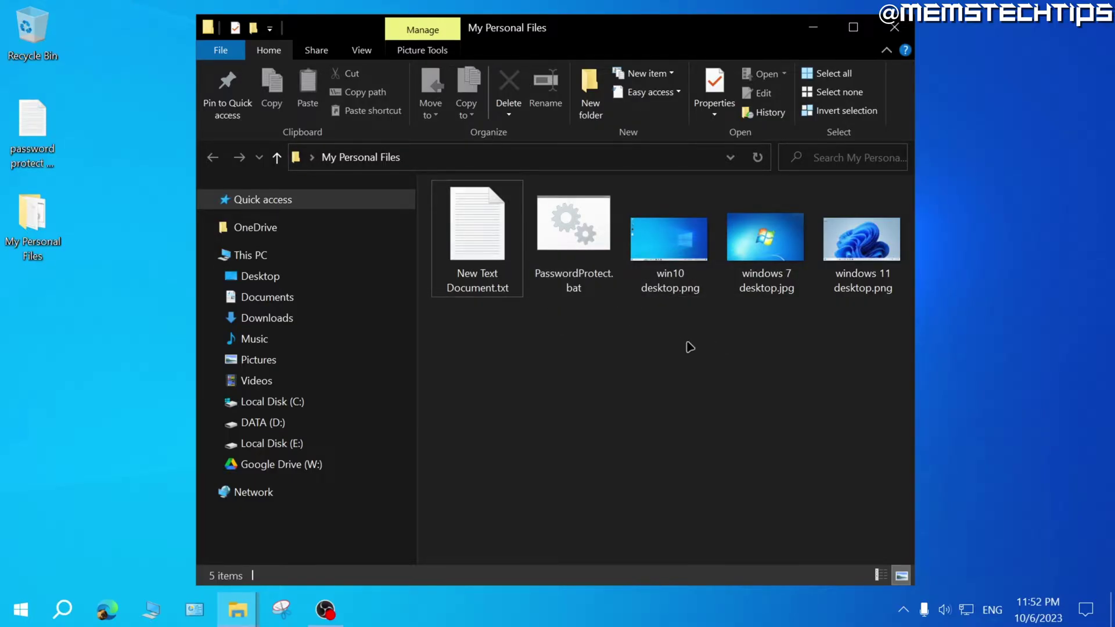
double_click(571, 237)
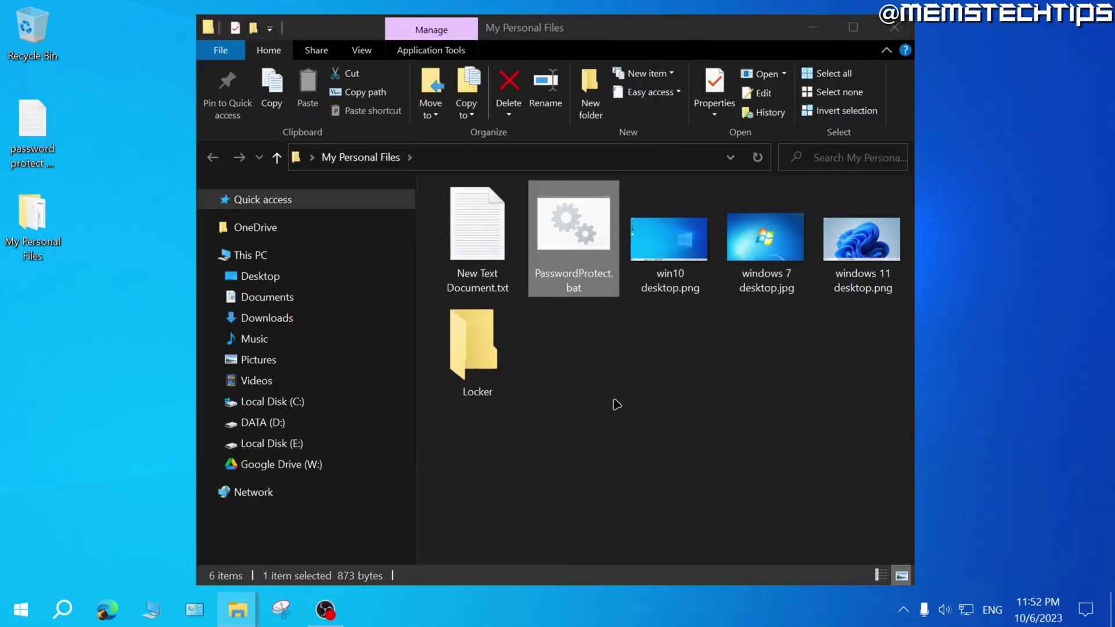
click(465, 231)
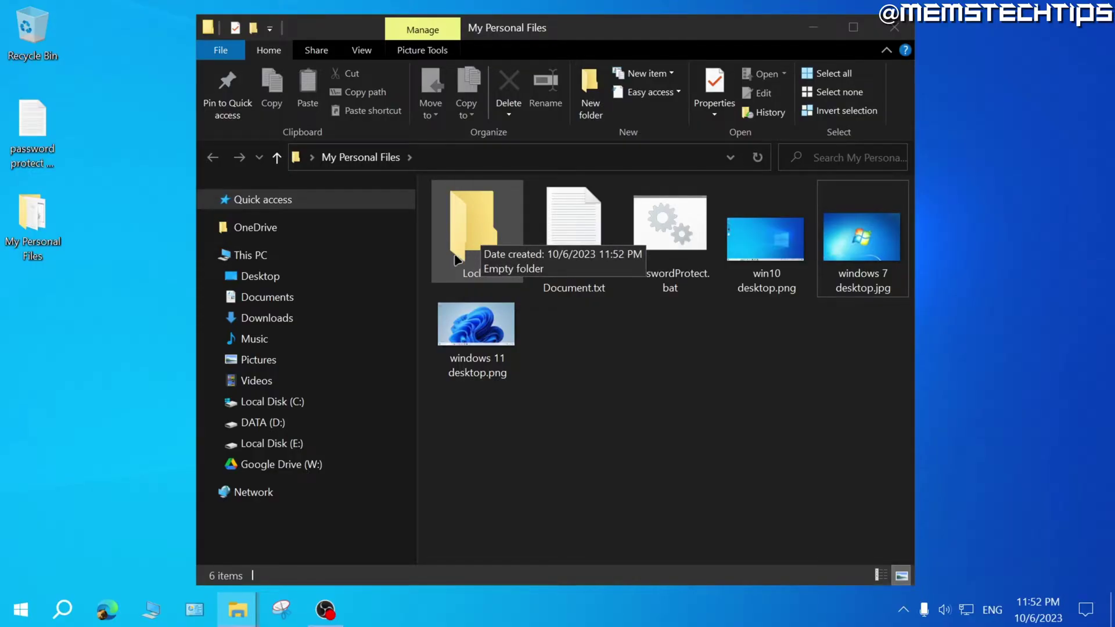
Move the three desktop images into Locker and confirm they are inside.
click(479, 337)
ctrl+click(765, 240)
ctrl+click(861, 239)
drag(758, 243, 485, 235)
double_click(485, 235)
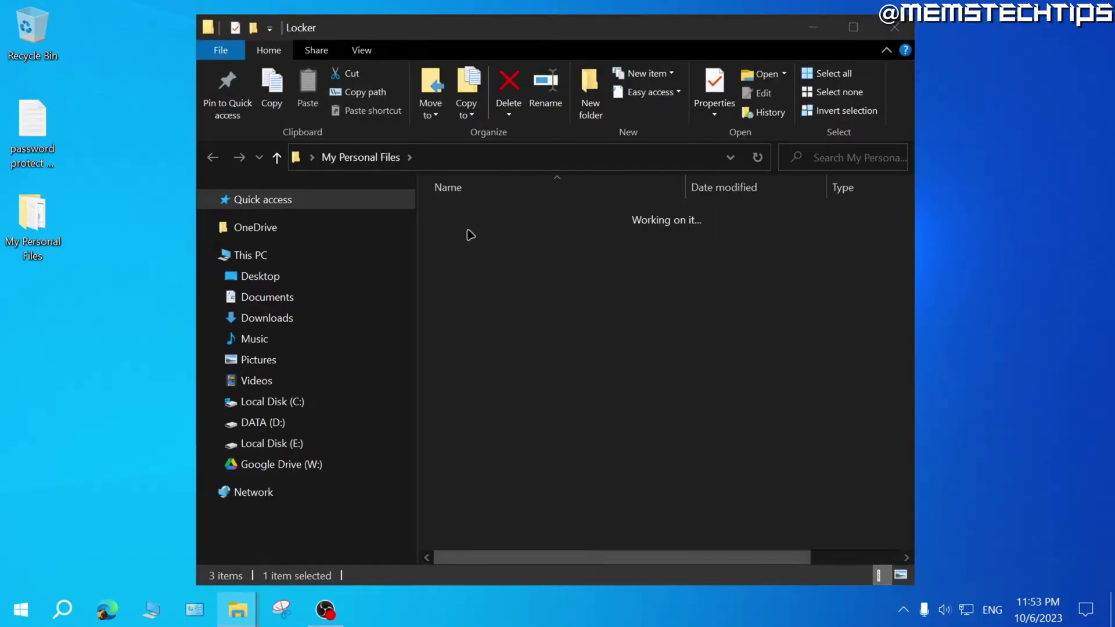
drag(773, 251, 461, 260)
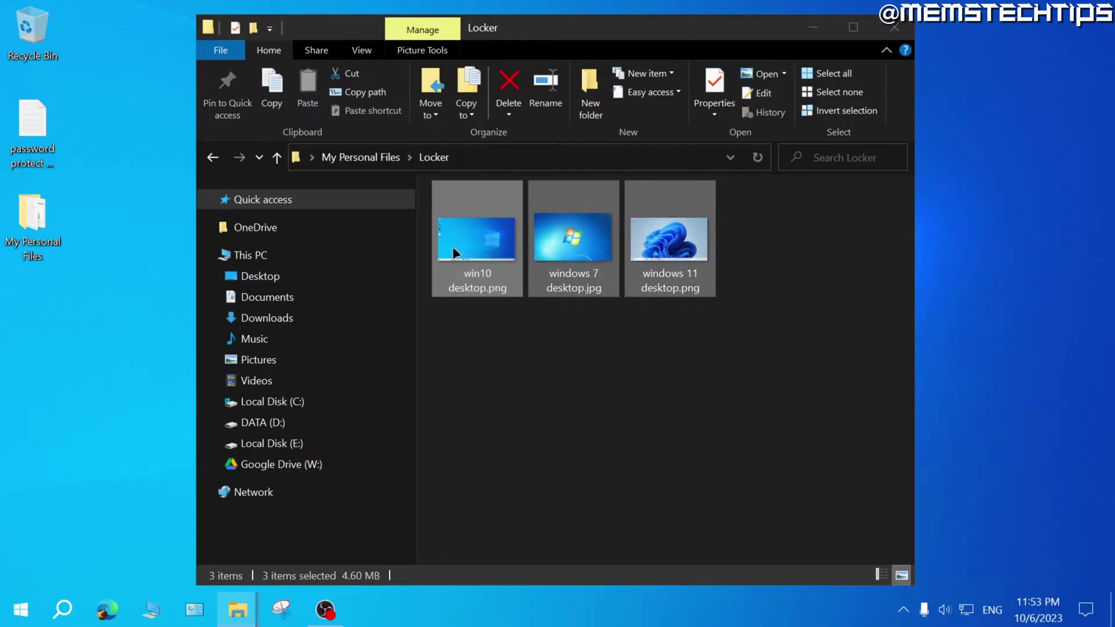
Back in My Personal Files, run PasswordProtect.bat again to bring up the lock prompt.
click(212, 157)
click(597, 346)
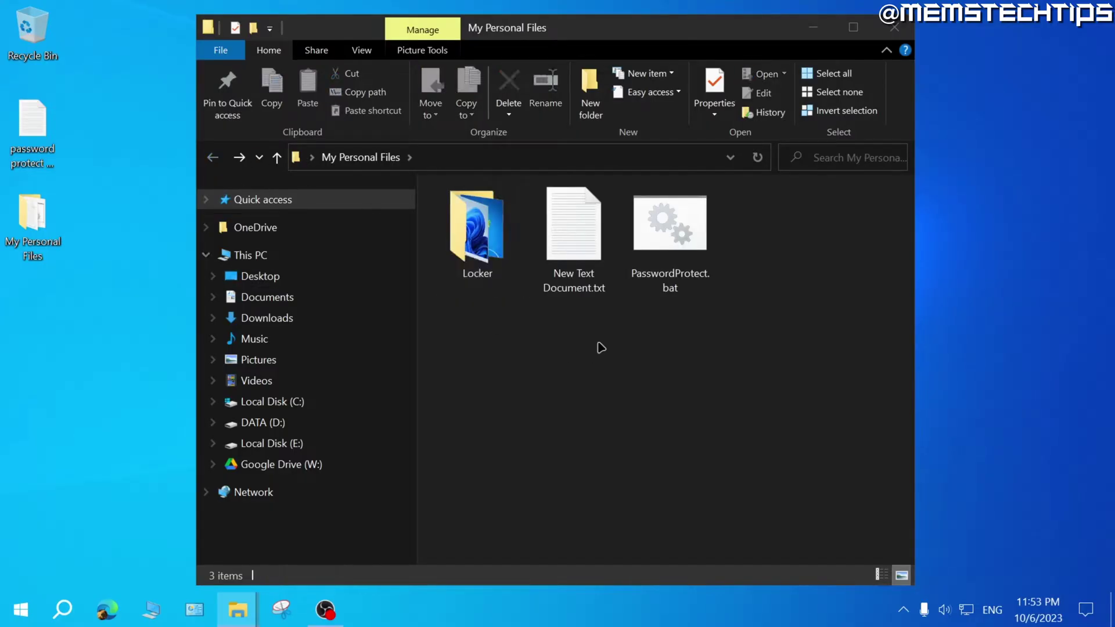
double_click(650, 220)
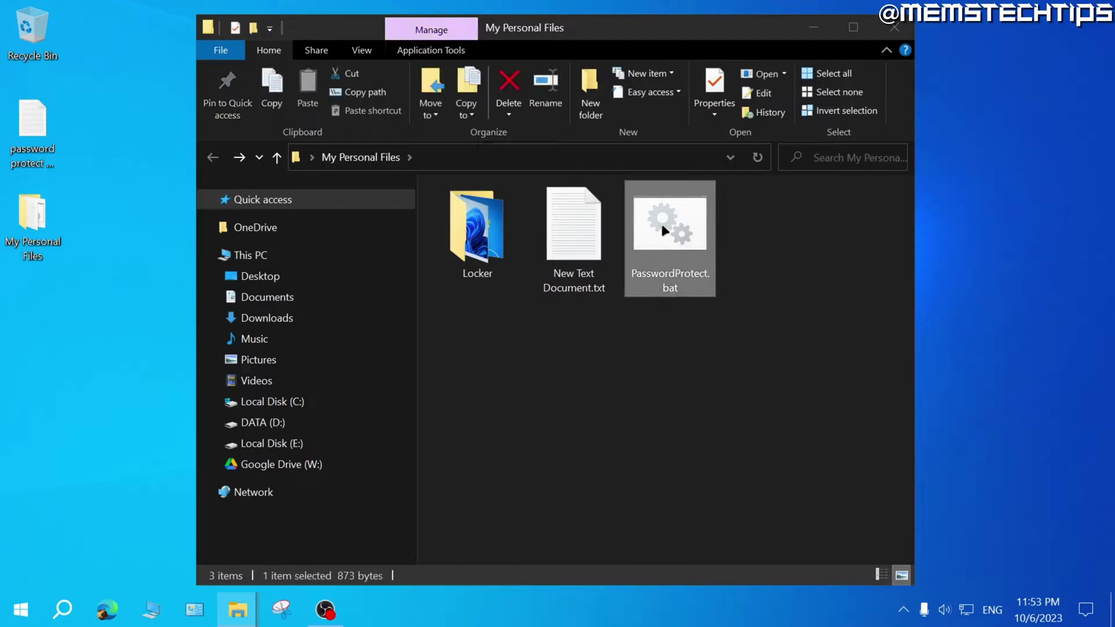
drag(129, 67, 348, 127)
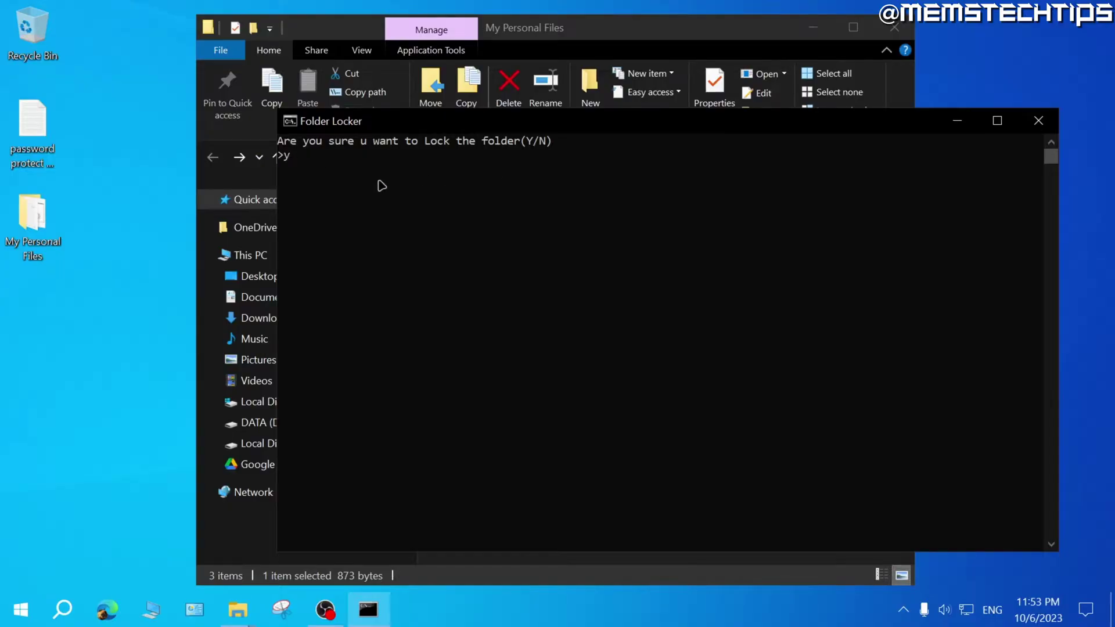
Answer y at the Folder Locker prompt to lock and hide the Locker folder.
text(y)
key(Return)
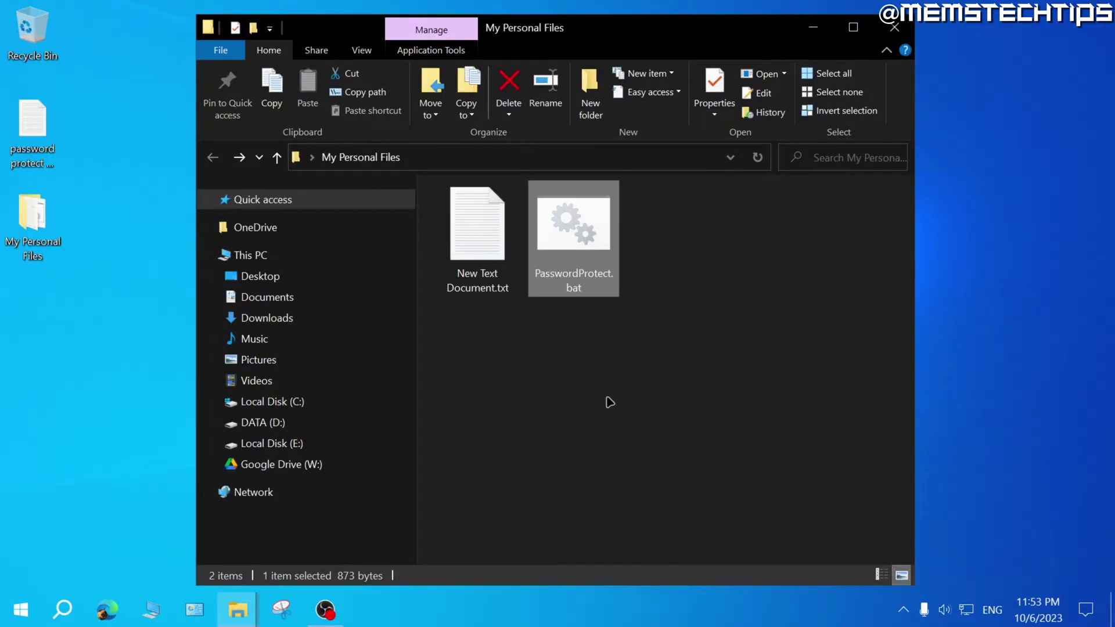
click(610, 401)
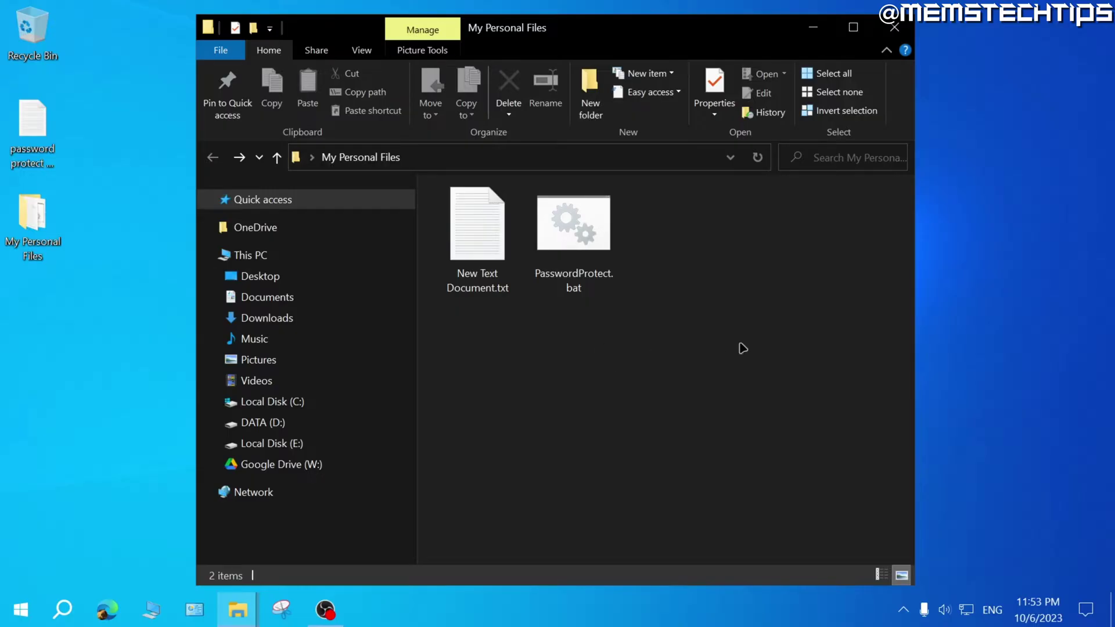
click(363, 51)
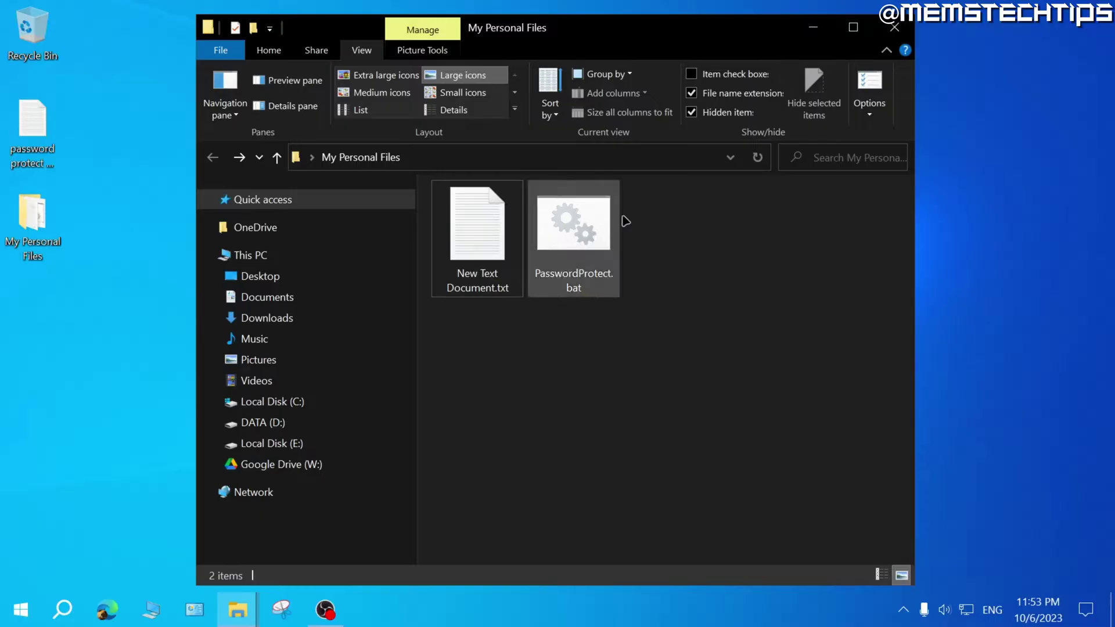
Run PasswordProtect.bat again and enter the password to unlock Locker.
double_click(572, 222)
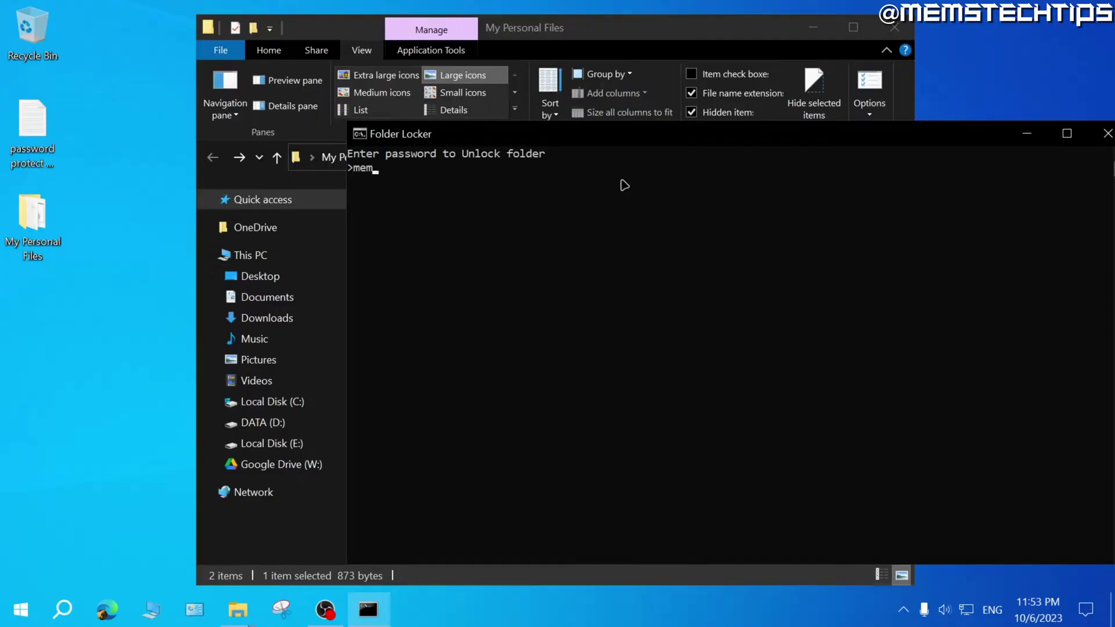
key(Return)
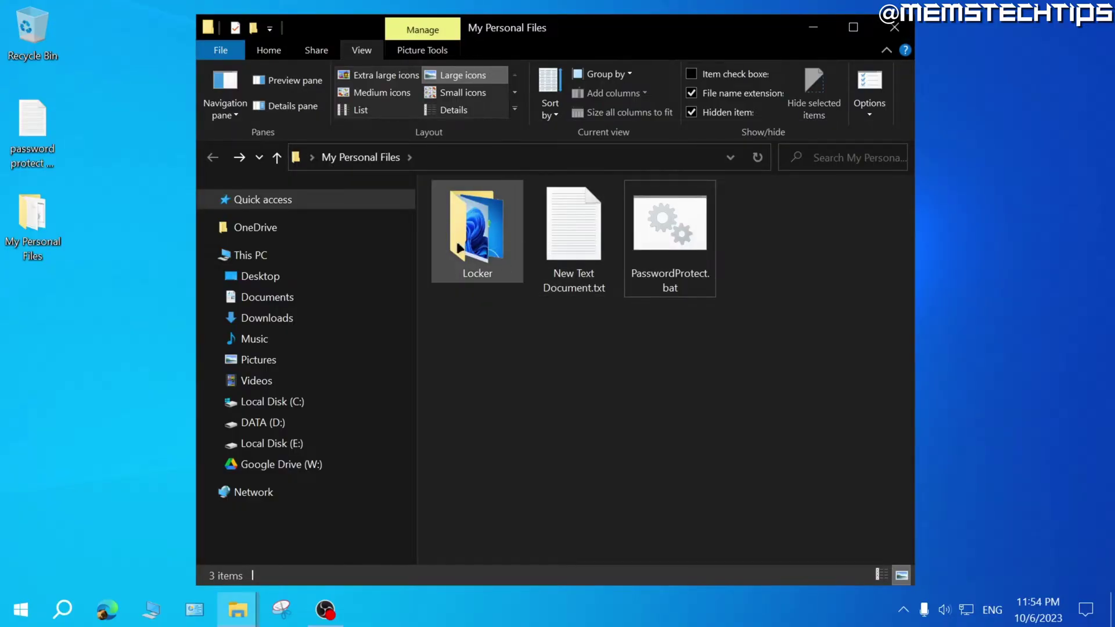
Drag the desktop text file 'password protect a folder.txt' into the Locker folder.
double_click(490, 230)
drag(774, 249, 452, 266)
click(560, 416)
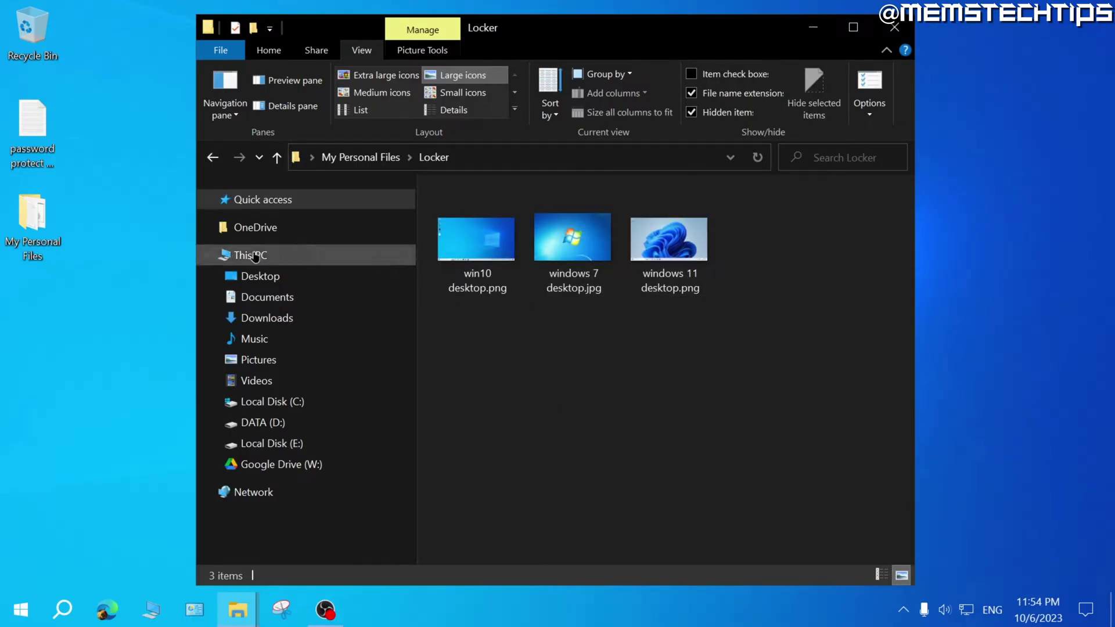
drag(36, 127, 779, 325)
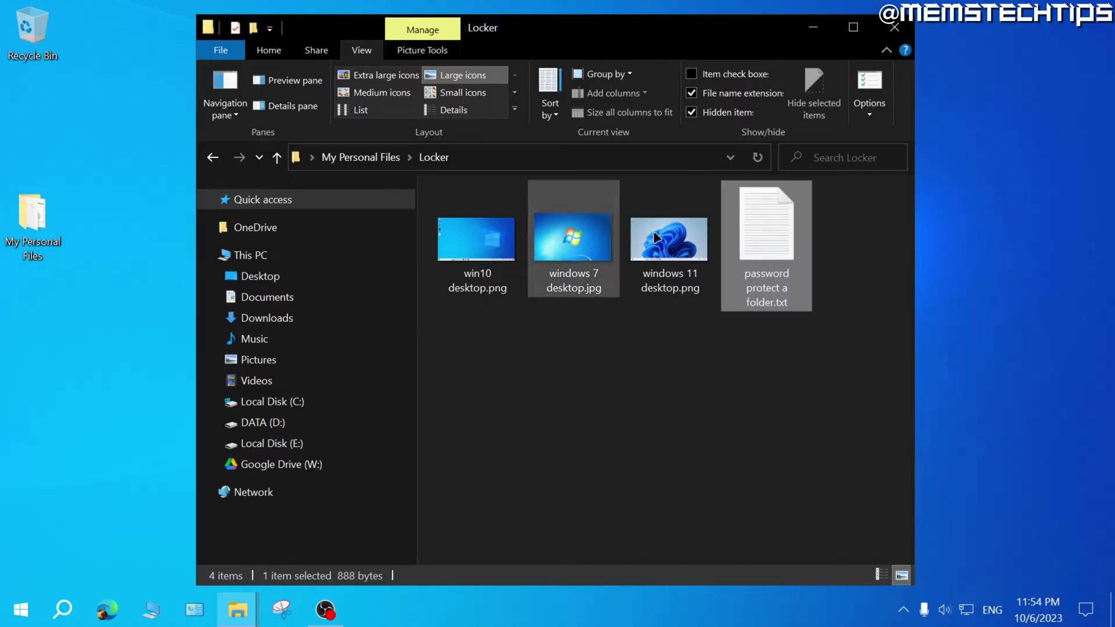
key(alt+Left)
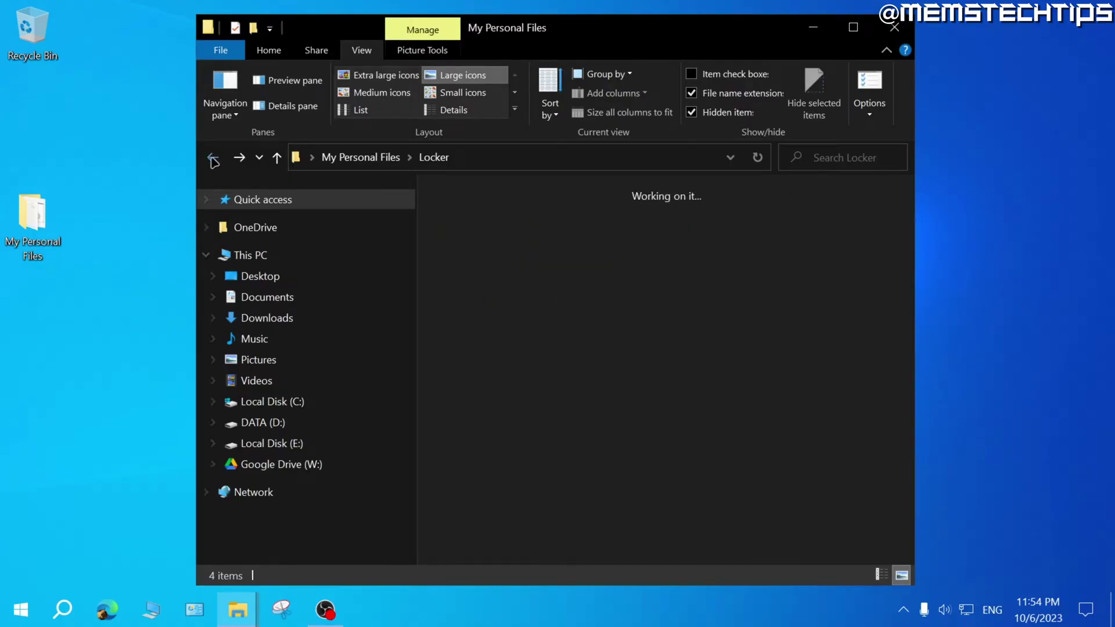
Run PasswordProtect.bat and answer y to relock the Locker folder.
double_click(677, 226)
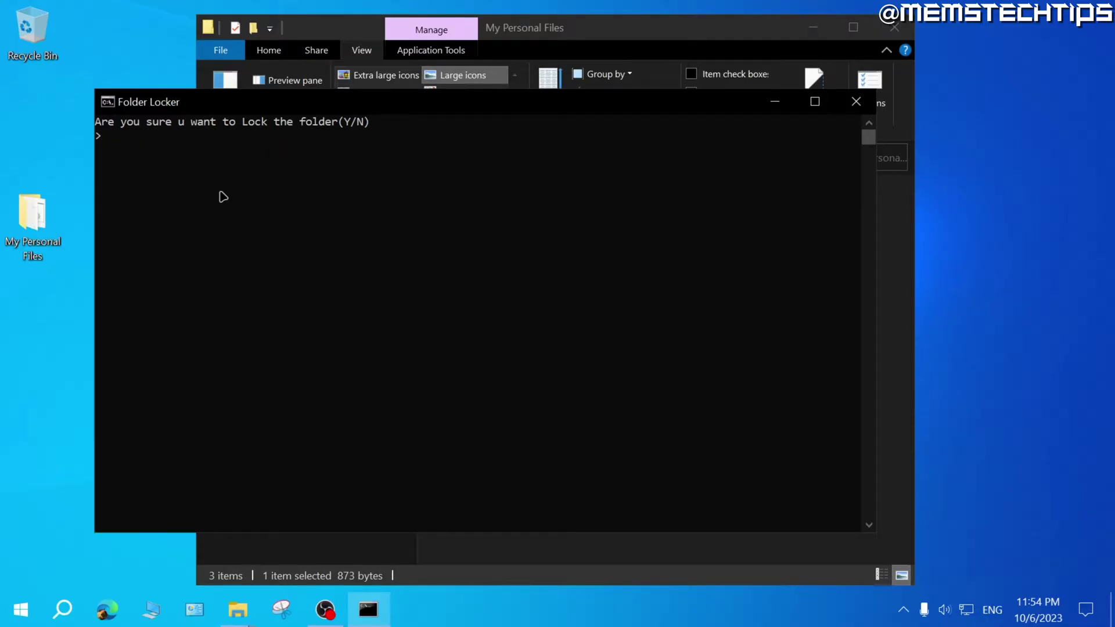
text(y)
key(Return)
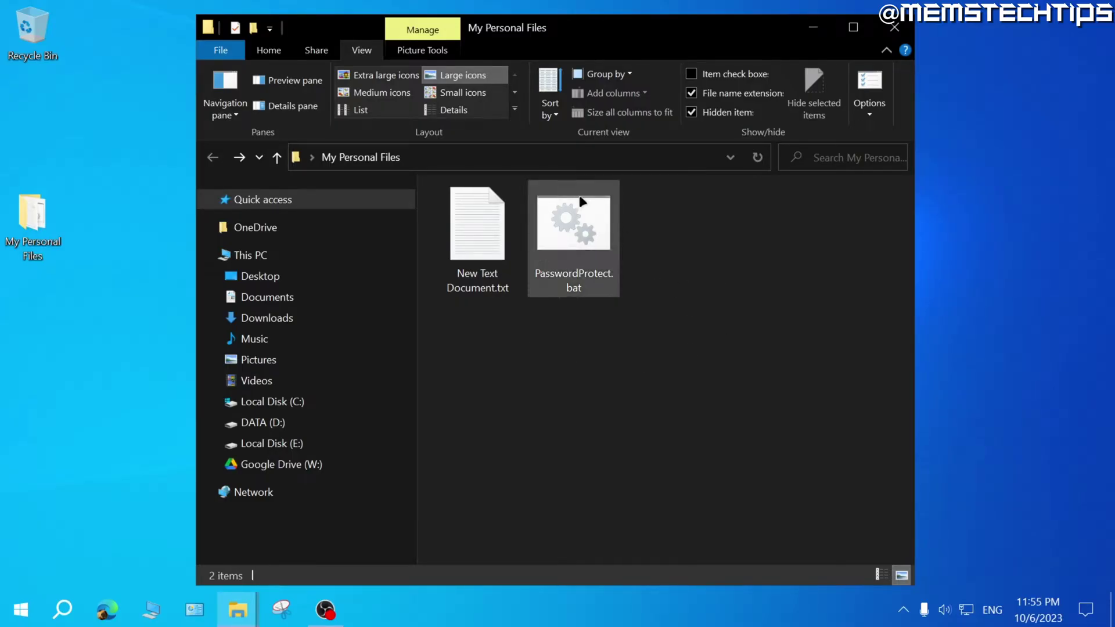
Edit PasswordProtect.bat to append digits to the unlock password, then save and close it.
right_click(569, 217)
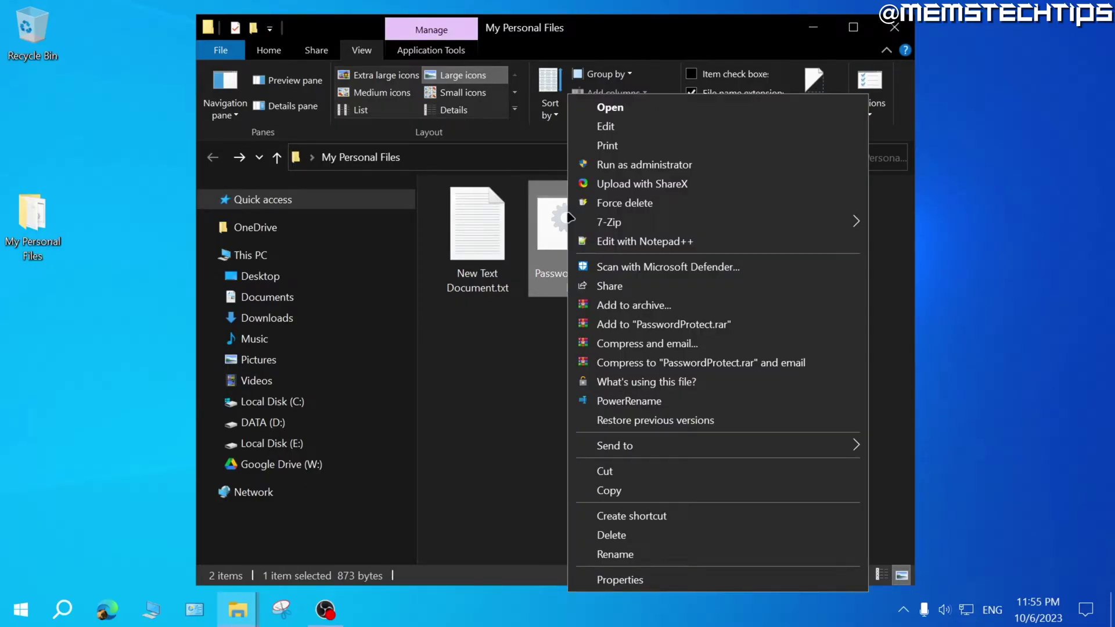
click(625, 128)
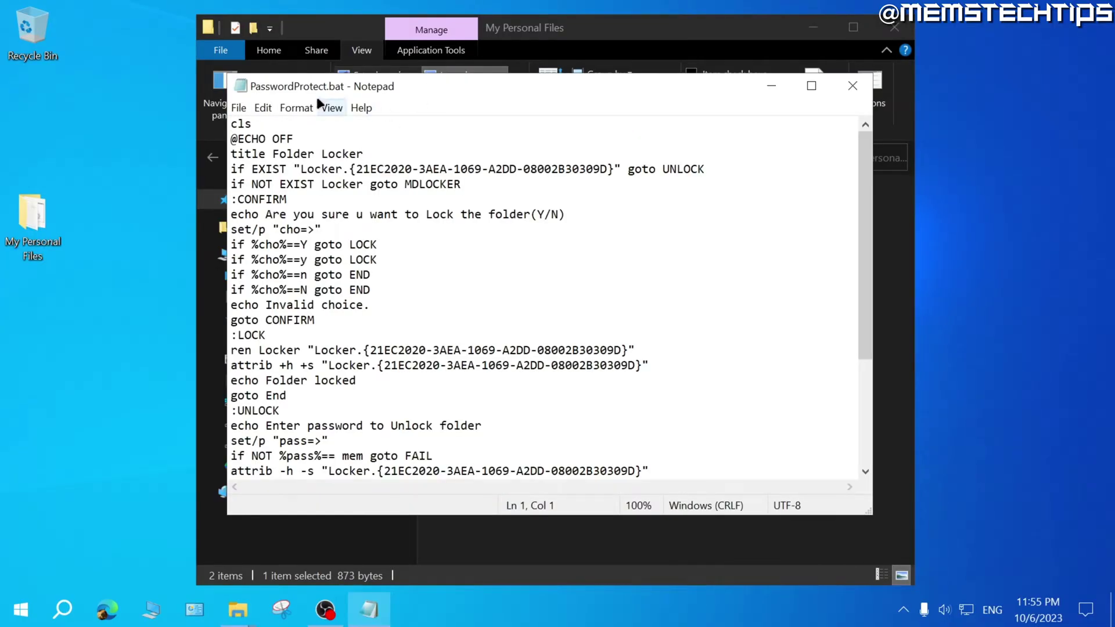
scroll(472, 160, down, 4)
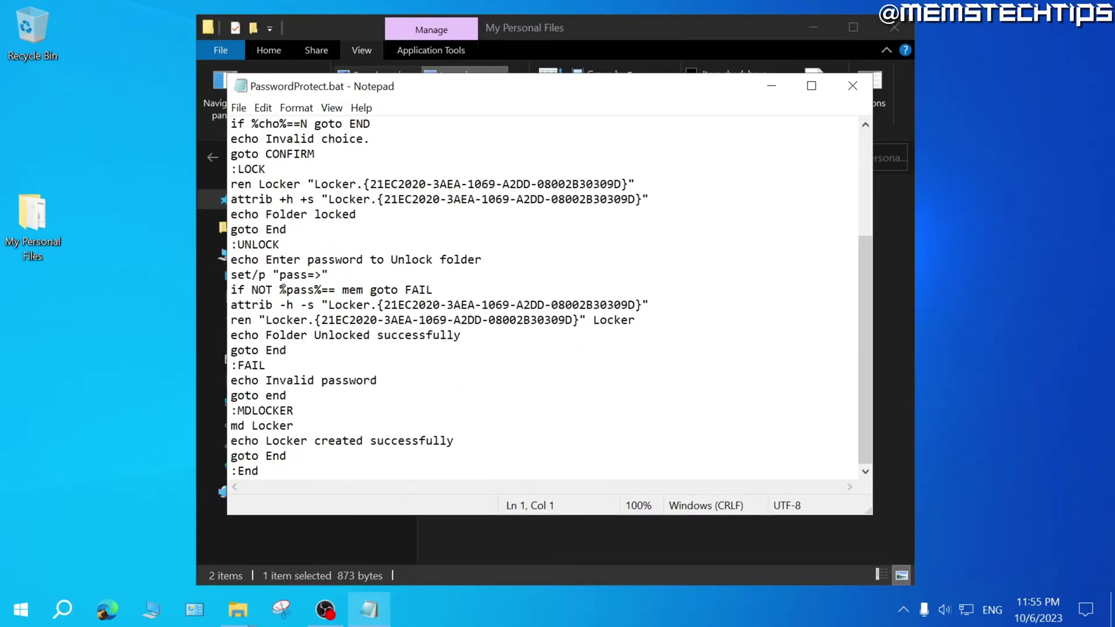
click(364, 290)
click(238, 107)
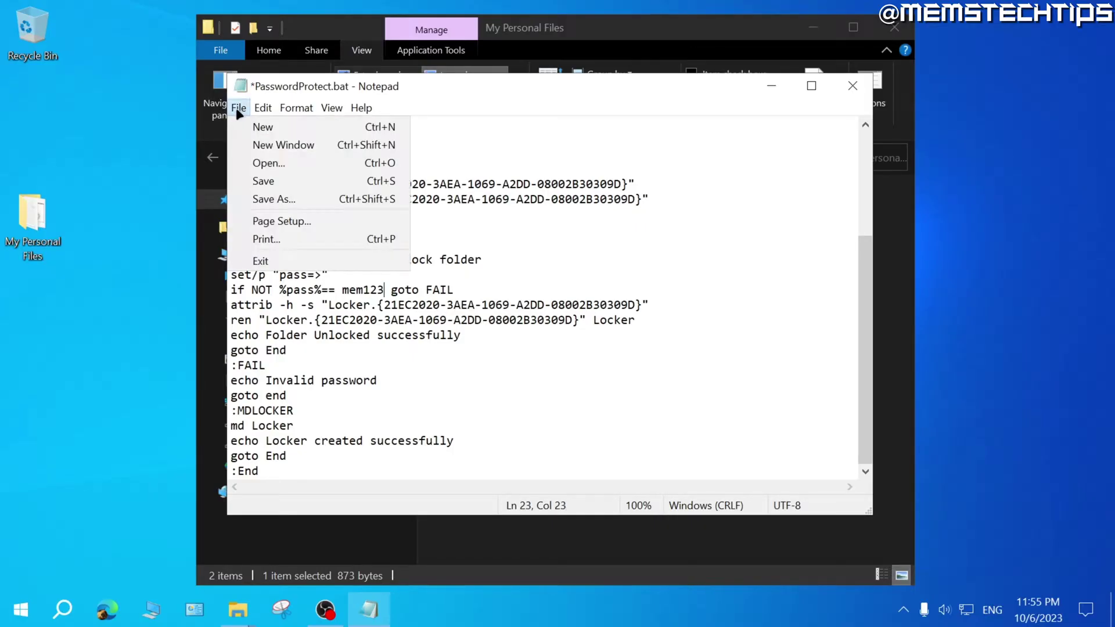
click(259, 181)
click(853, 85)
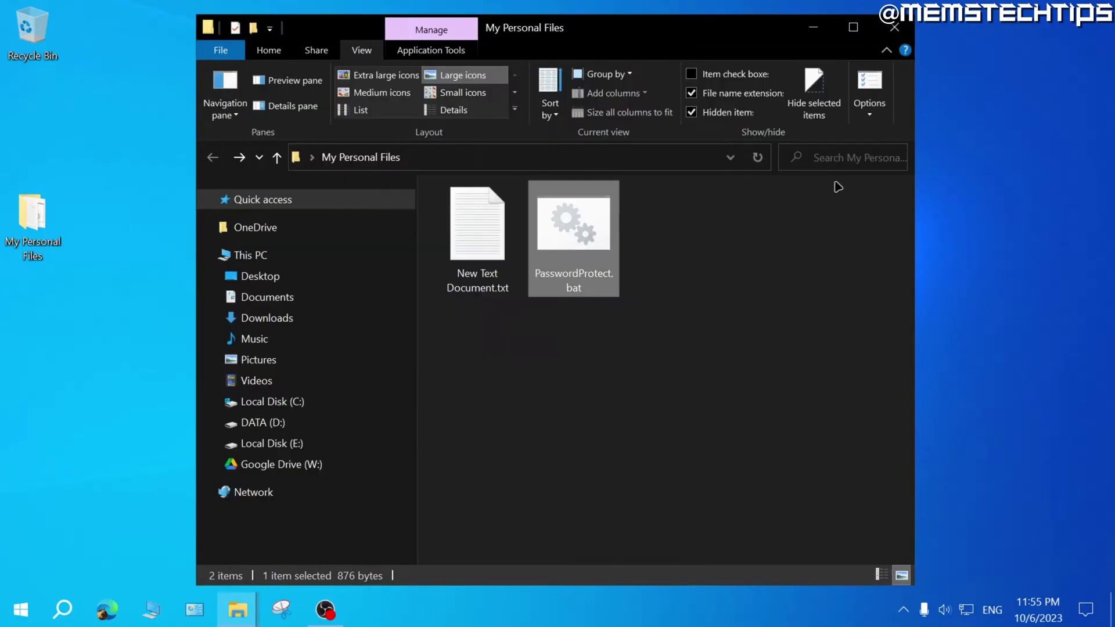
Unlock Locker with the new password and check its four files.
click(703, 357)
double_click(591, 241)
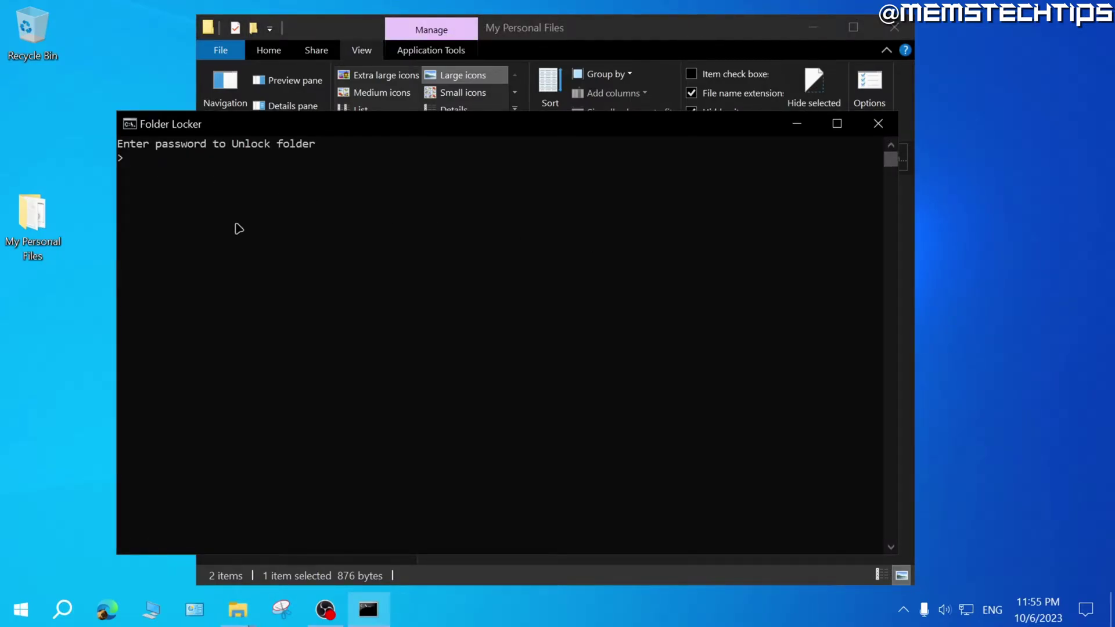
key(Return)
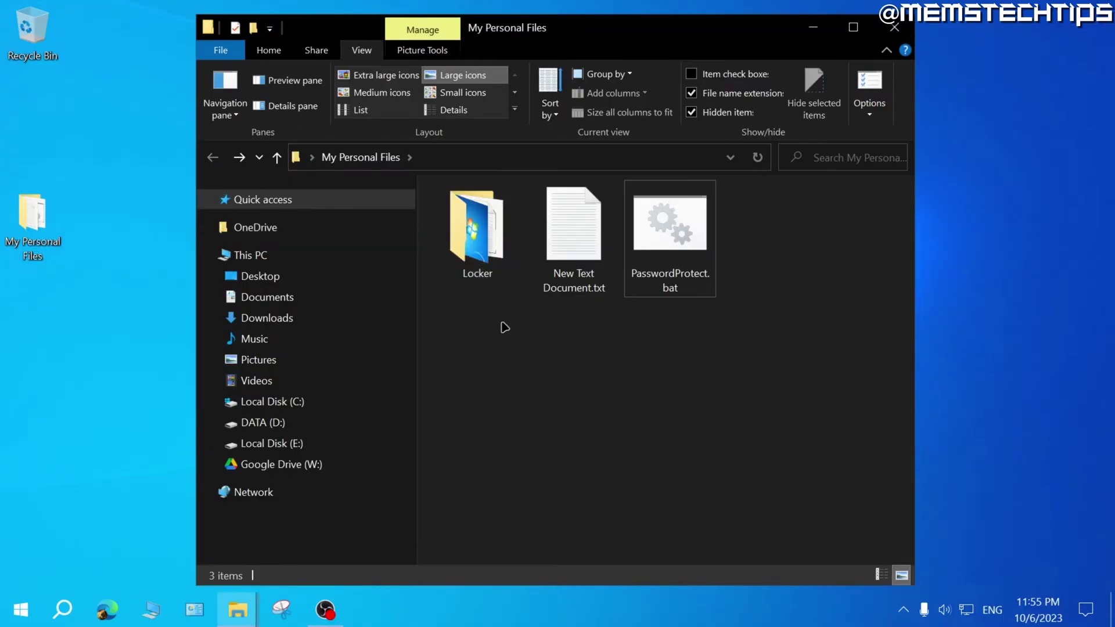
double_click(477, 249)
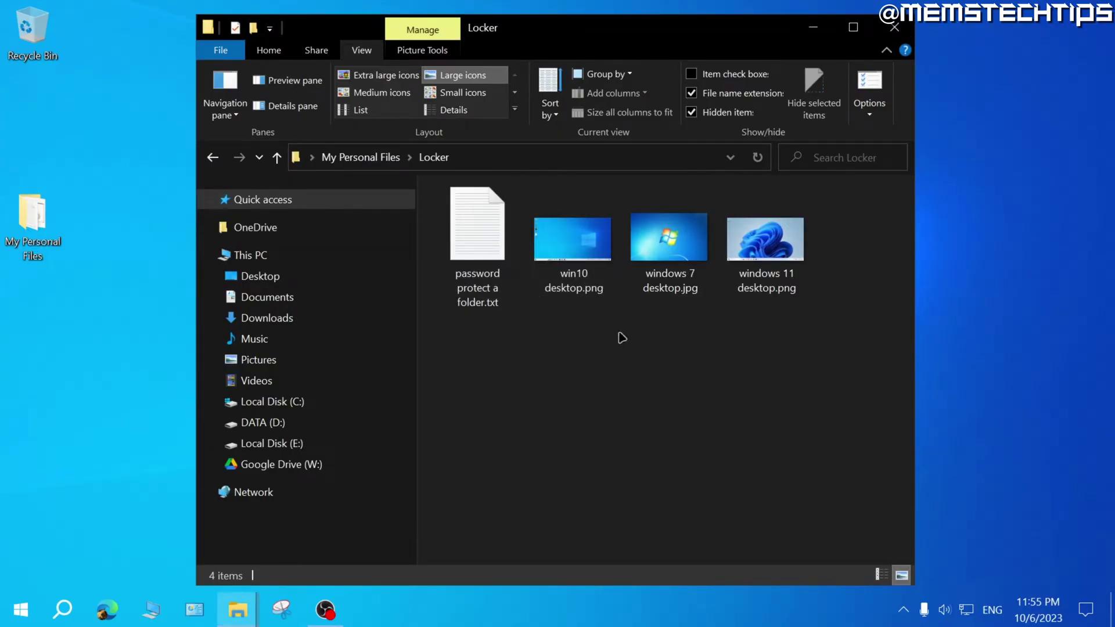
key(BackSpace)
Reopen PasswordProtect.bat in Notepad to review the password line, closing without changes.
click(673, 224)
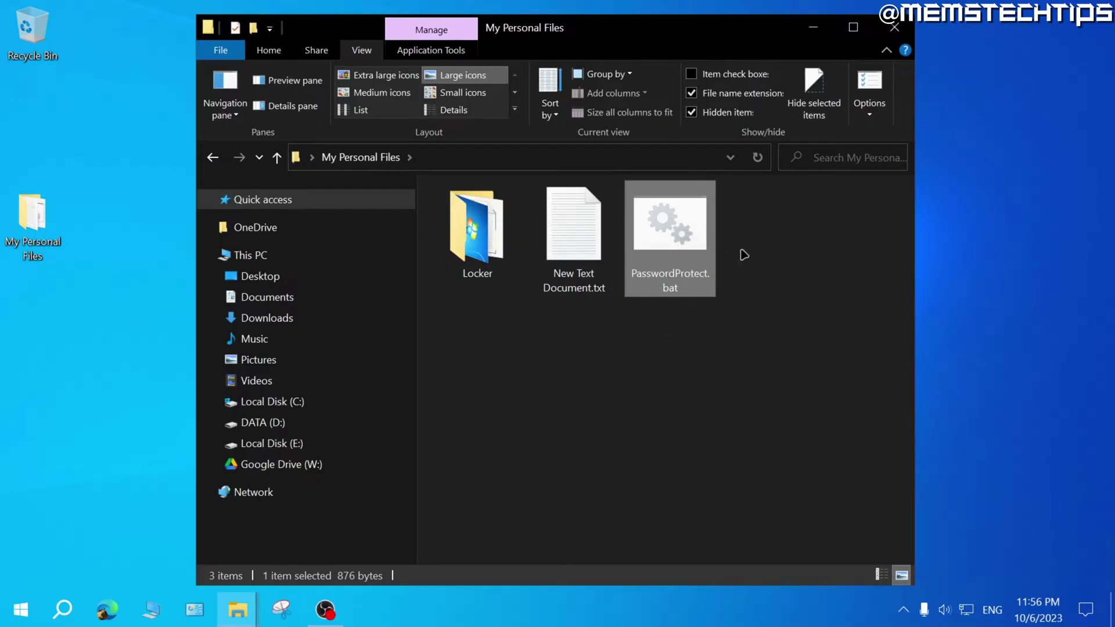
right_click(662, 224)
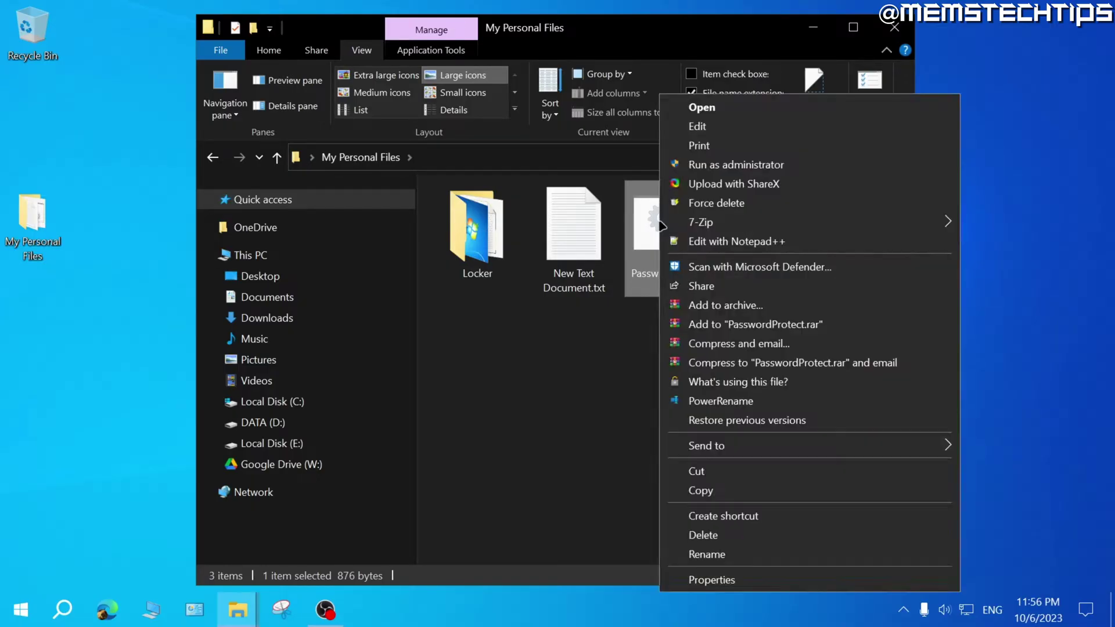
click(694, 130)
scroll(351, 427, down, 1)
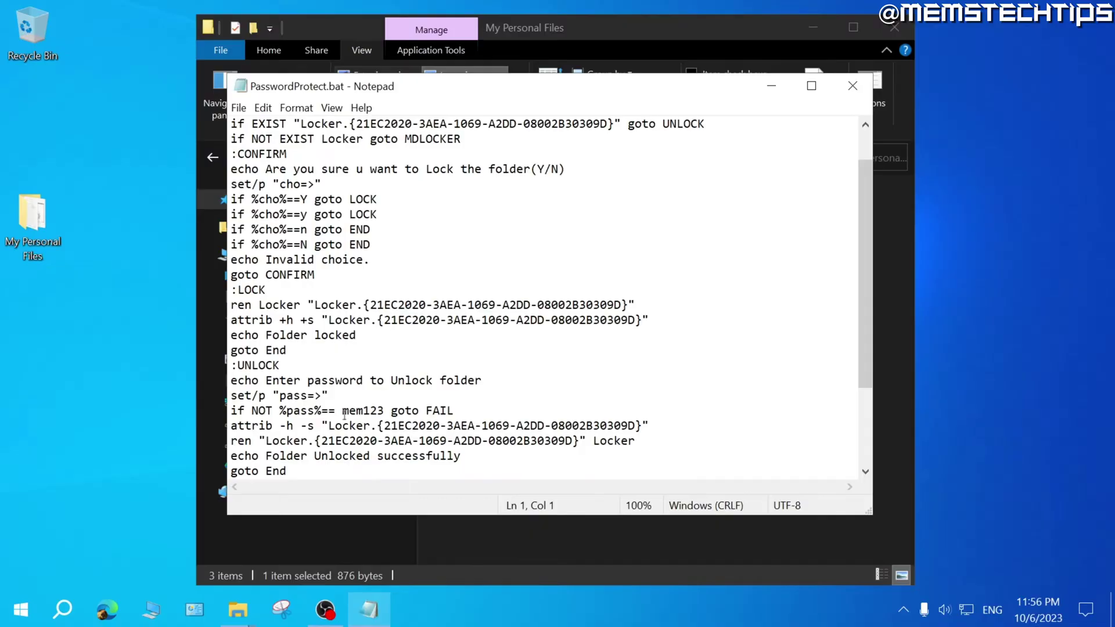
drag(344, 412, 381, 412)
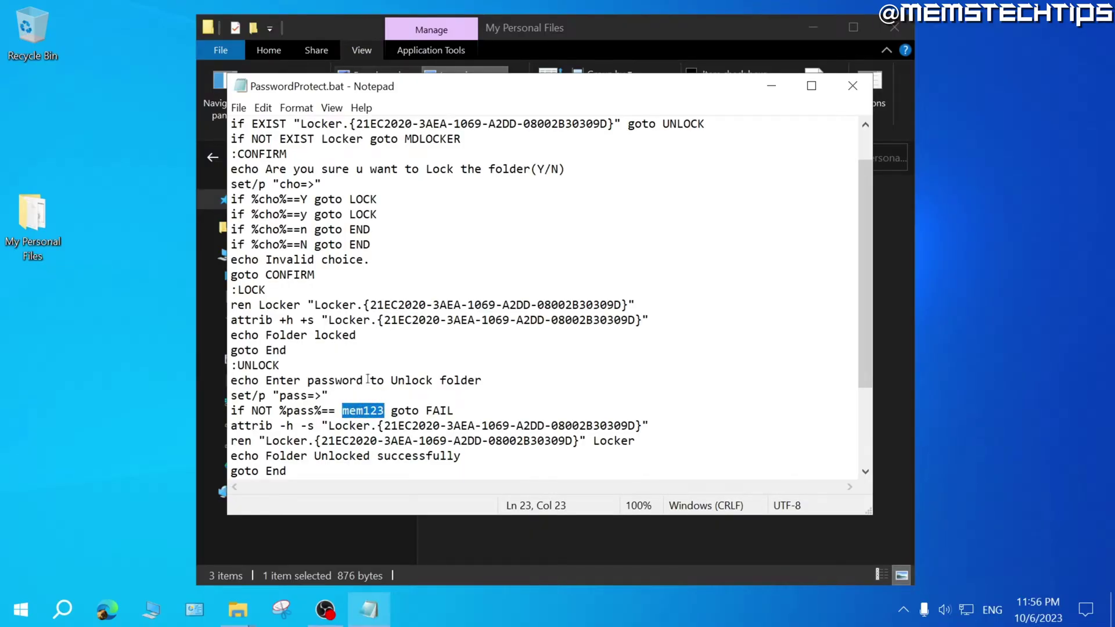
click(395, 412)
click(853, 86)
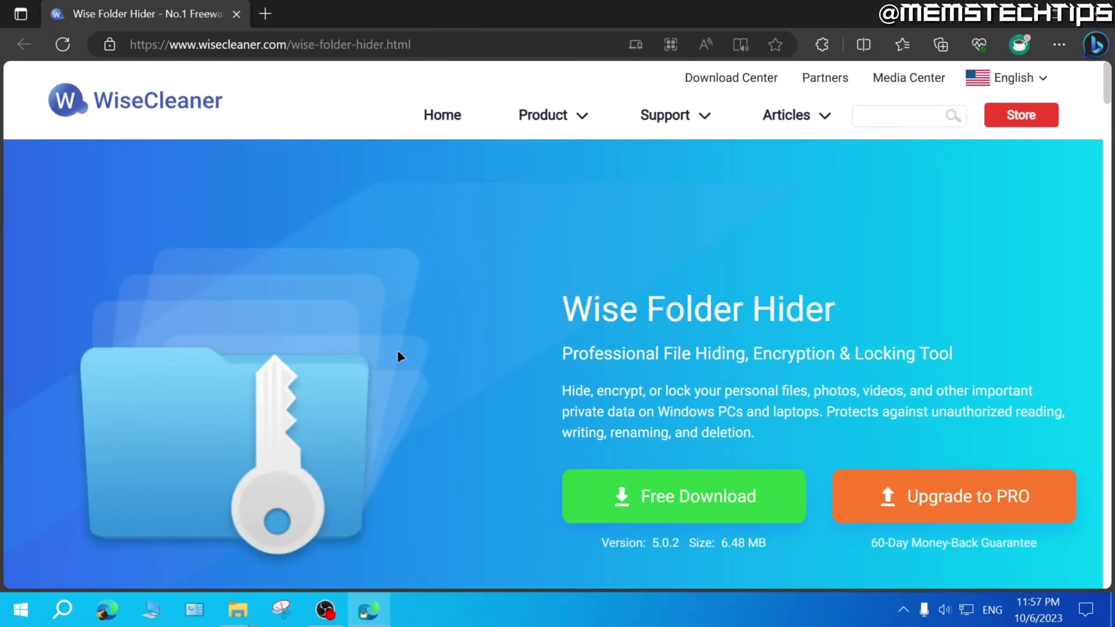
Download WFHSetup from WiseCleaner and install Wise Folder Hider with the user guide option unchecked.
click(719, 500)
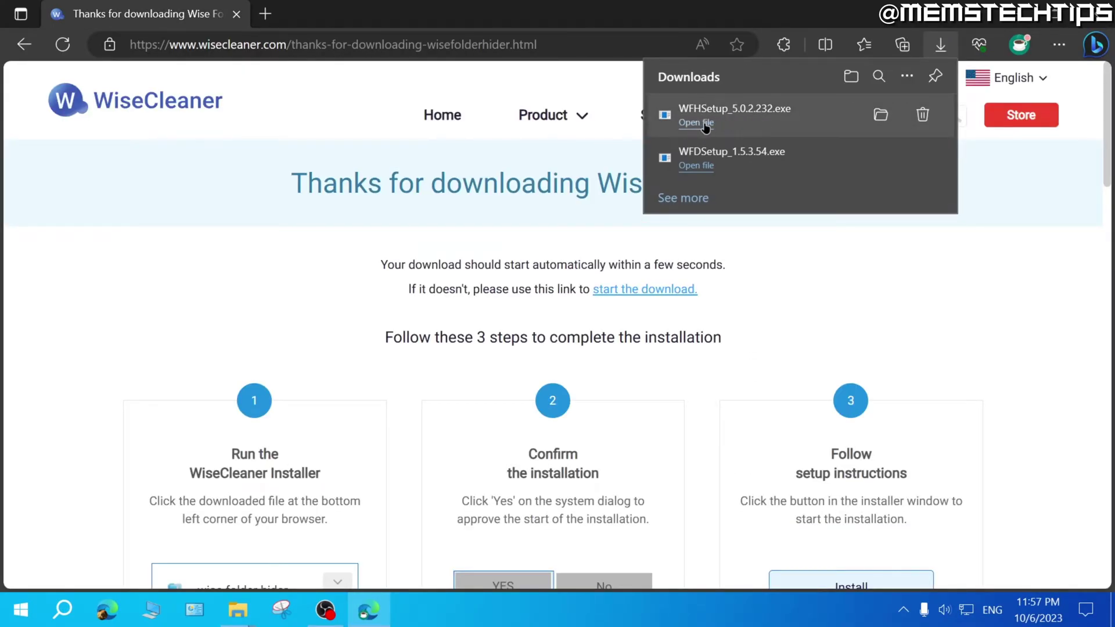
click(705, 124)
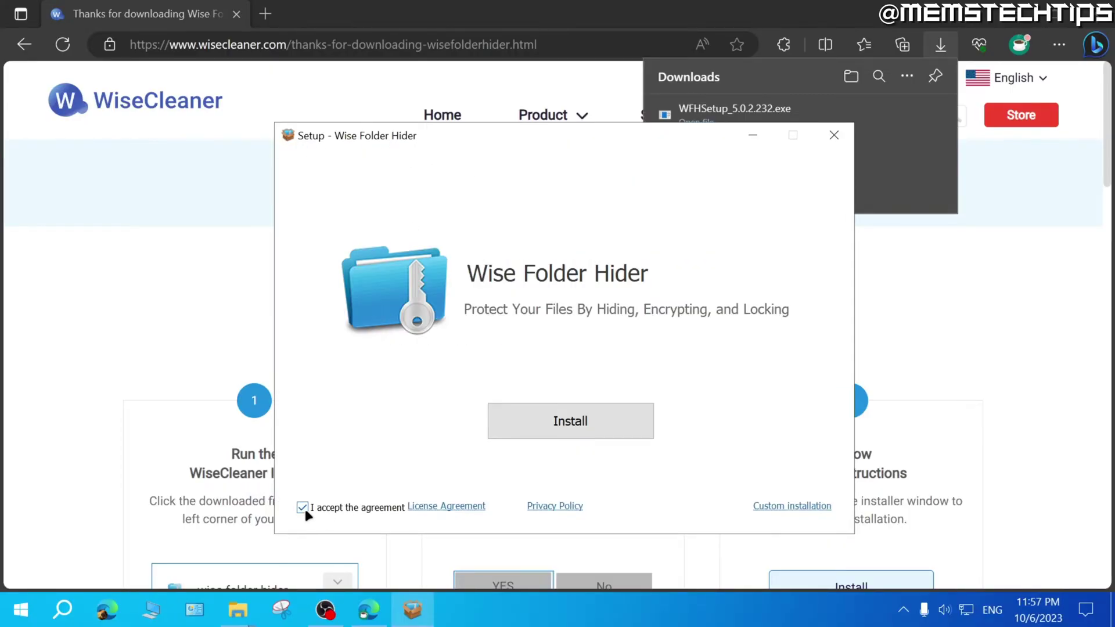
click(608, 423)
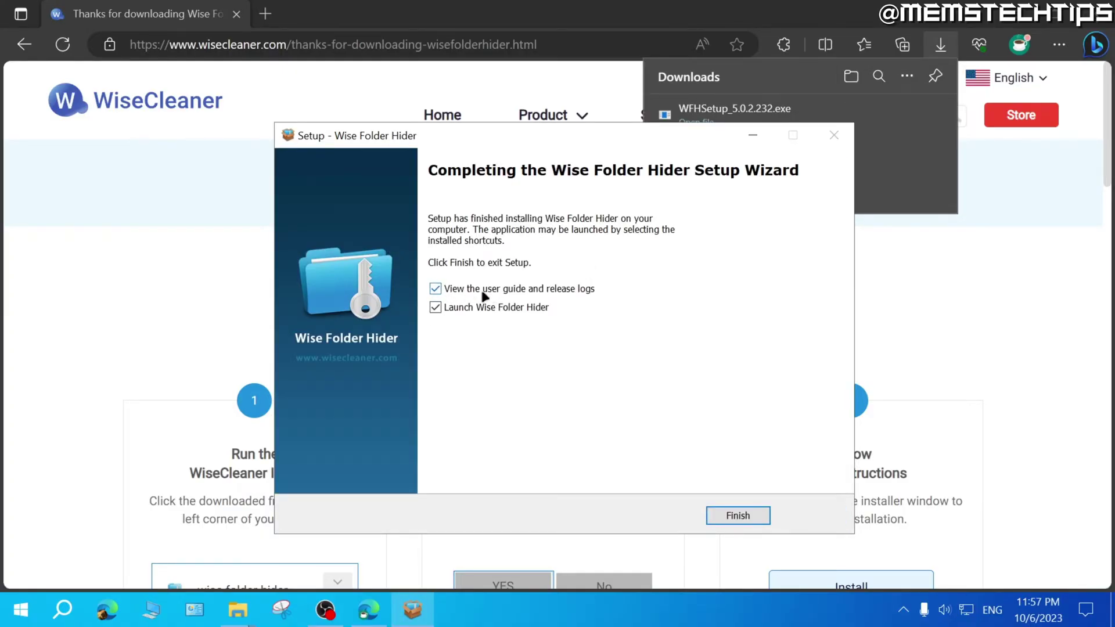
click(462, 291)
click(725, 517)
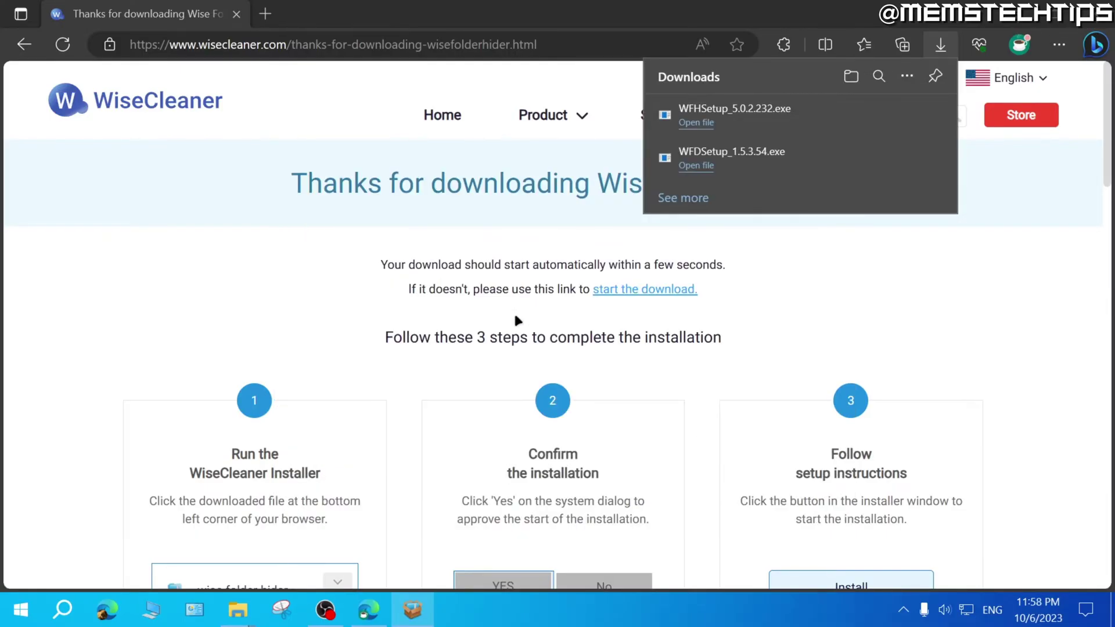
click(1048, 13)
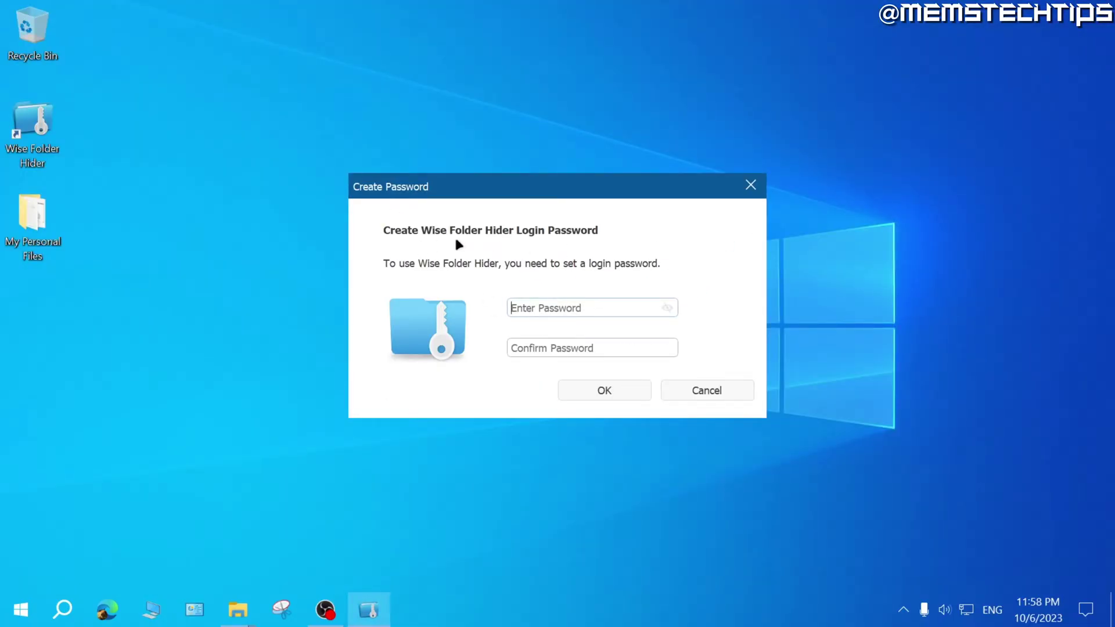
Enter and confirm a Wise Folder Hider login password, checking it with the eye toggle.
text(******)
click(667, 308)
click(665, 304)
click(668, 305)
click(668, 305)
click(669, 309)
key(Tab)
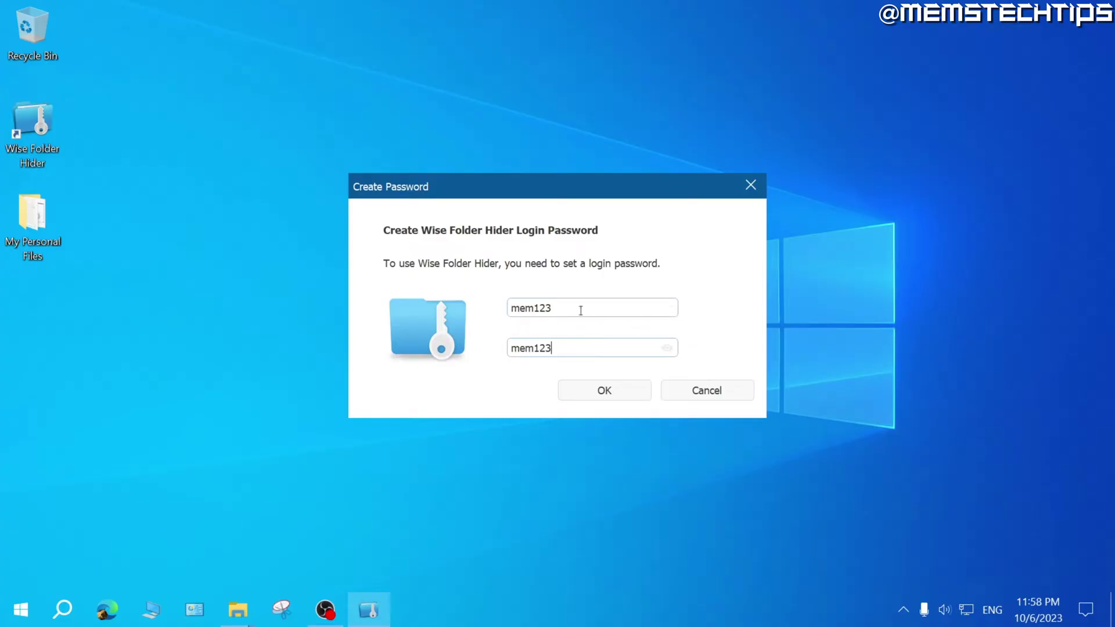
click(618, 387)
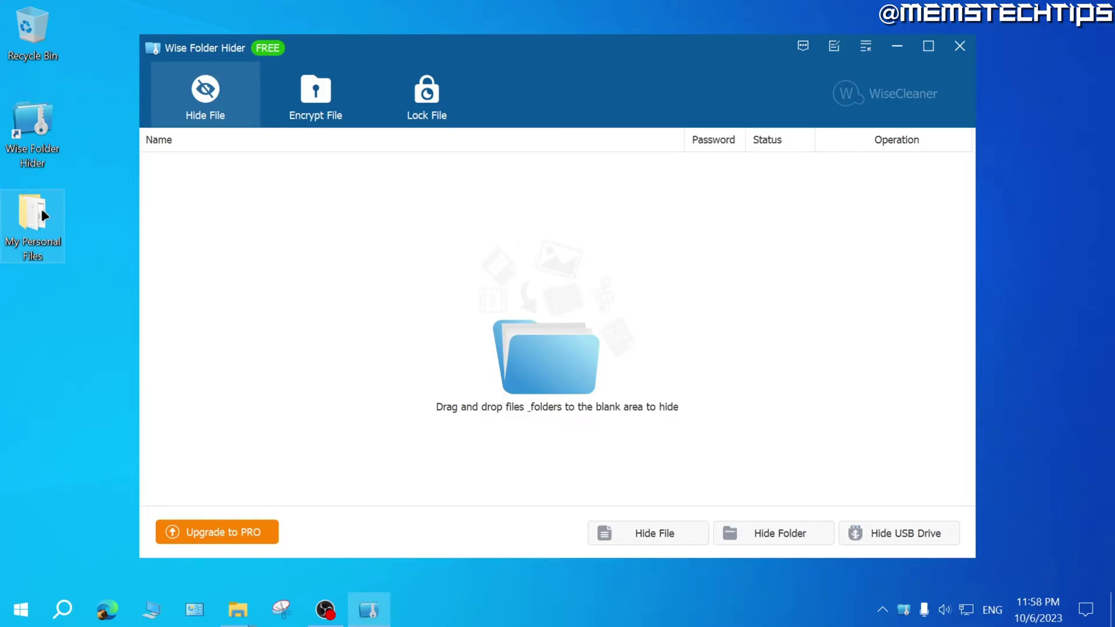
Add My Personal Files to the hidden list, then unhide it to inspect the Locker folder.
drag(29, 212, 298, 214)
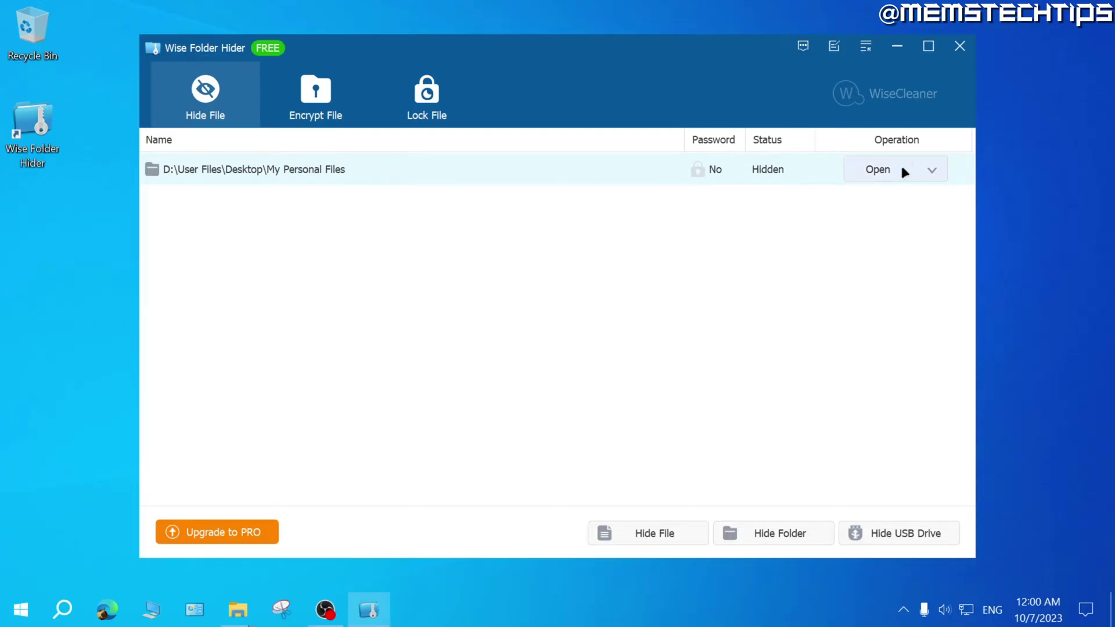
click(883, 173)
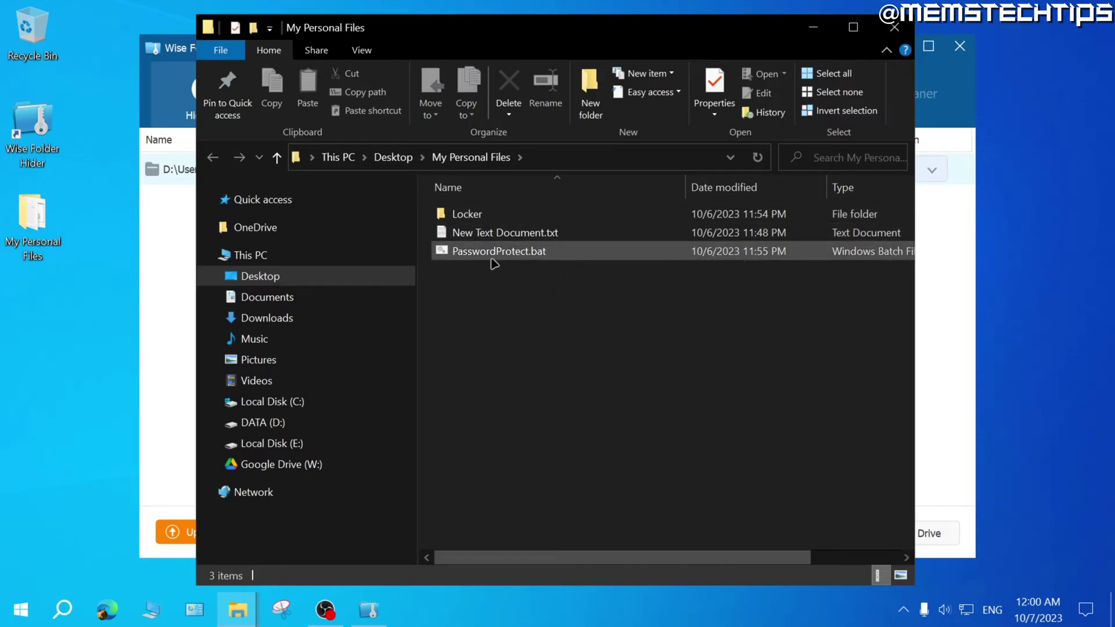
double_click(470, 215)
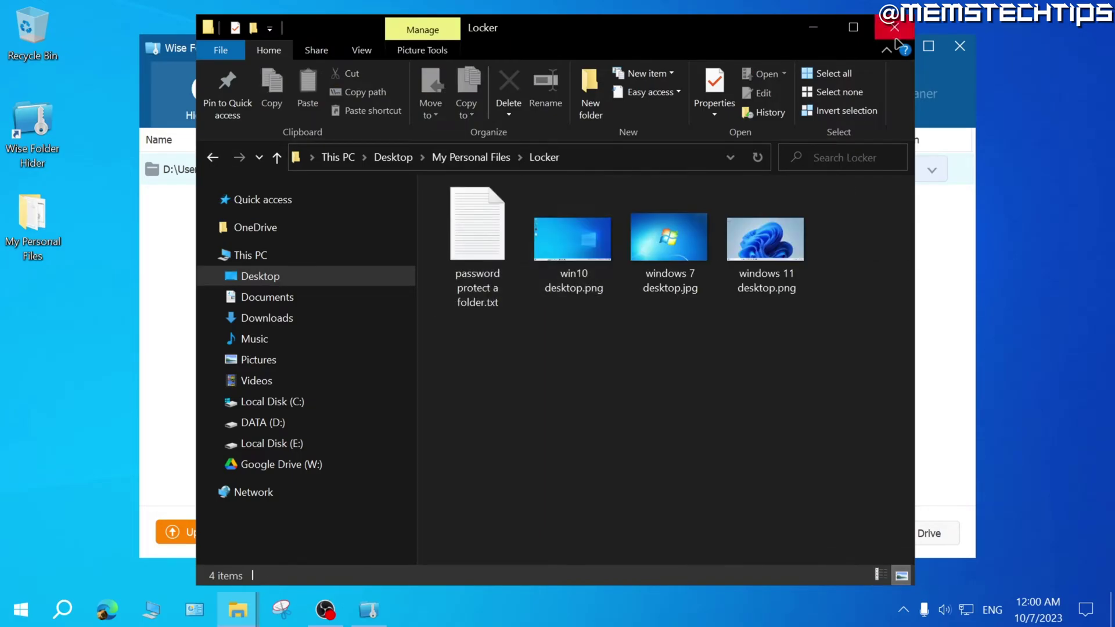
click(894, 27)
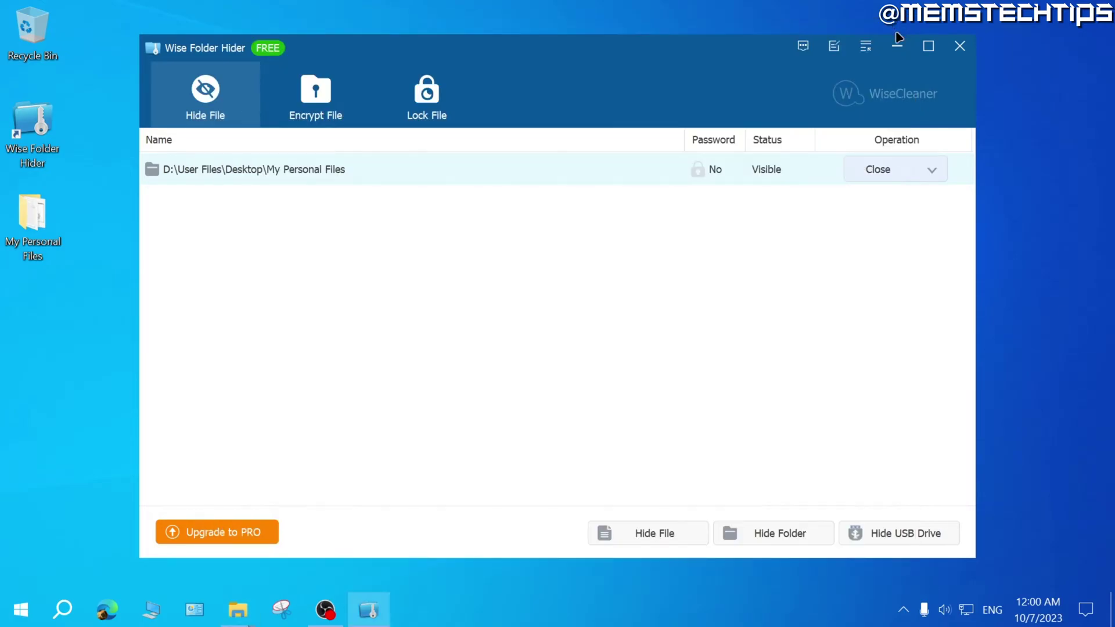
Hide My Personal Files again and close Wise Folder Hider.
click(878, 169)
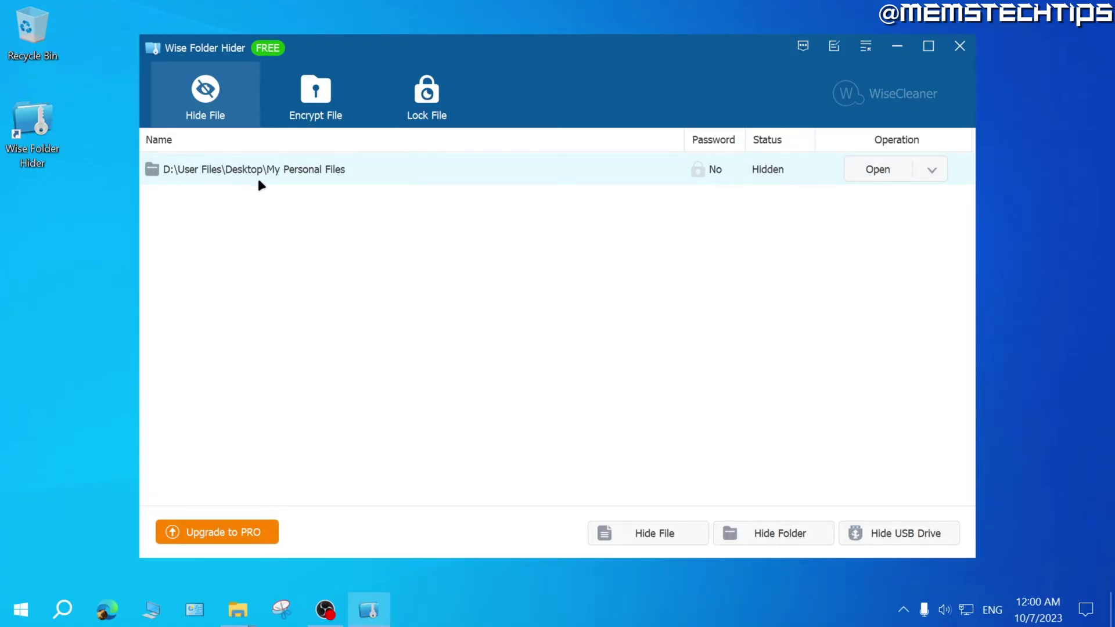
click(960, 47)
drag(138, 177, 12, 299)
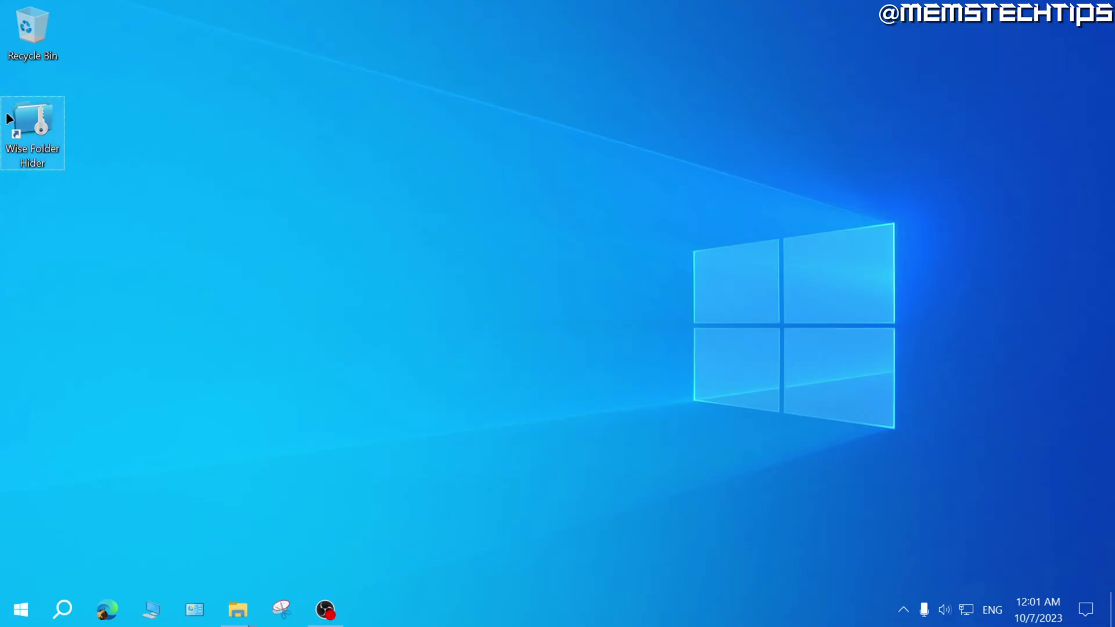
Relaunch Wise Folder Hider, log in with the program password, and set My Personal Files to Visible.
double_click(29, 127)
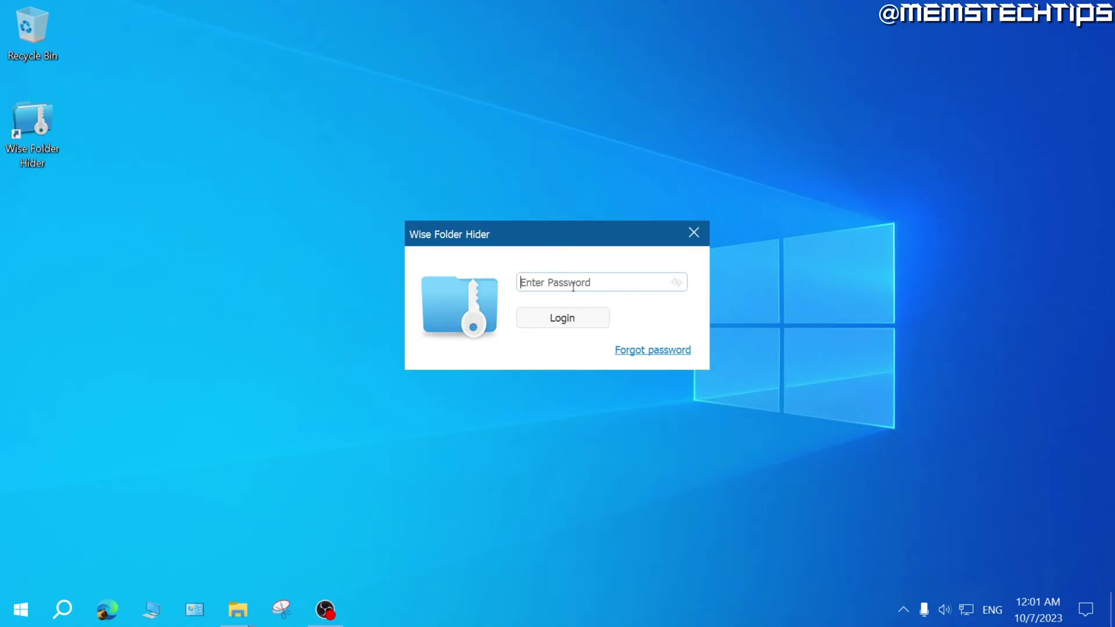
text(*******)
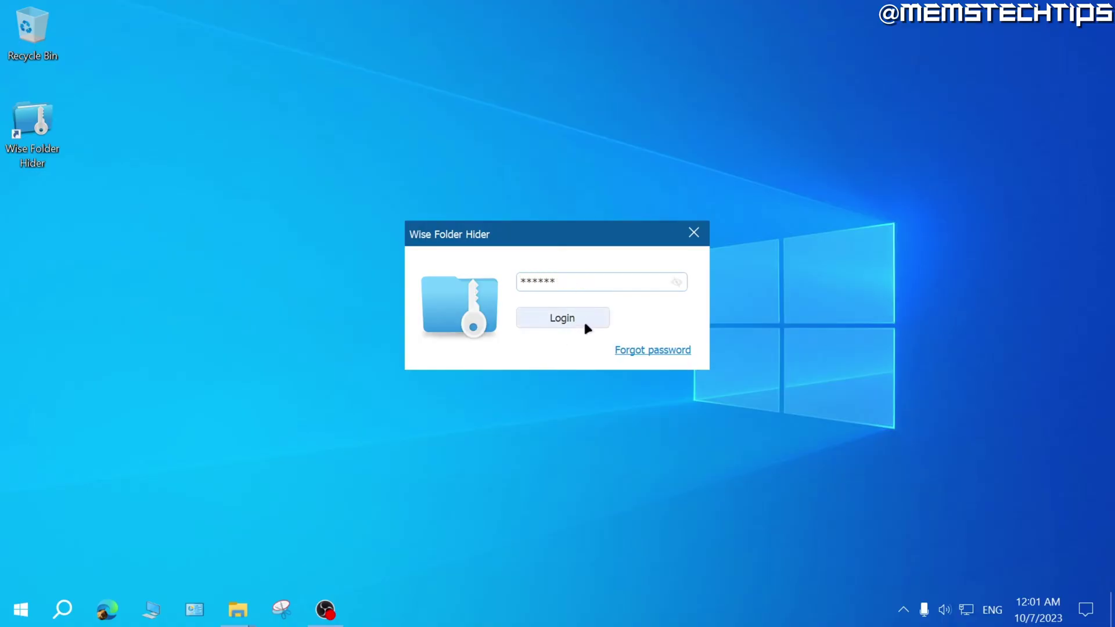
click(584, 324)
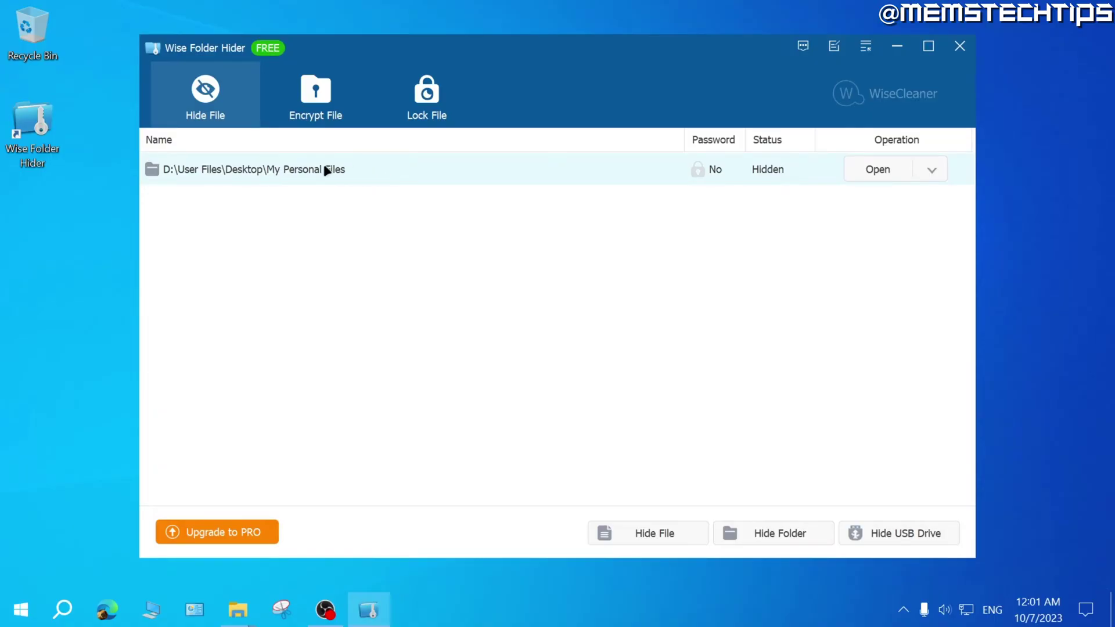
click(874, 172)
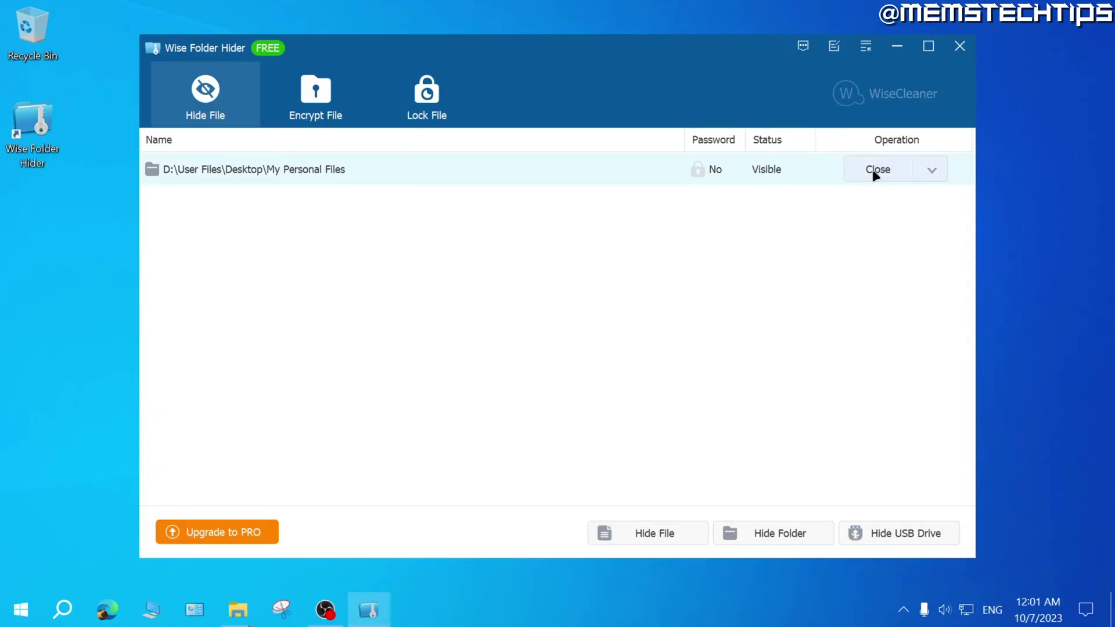
key(alt+Tab)
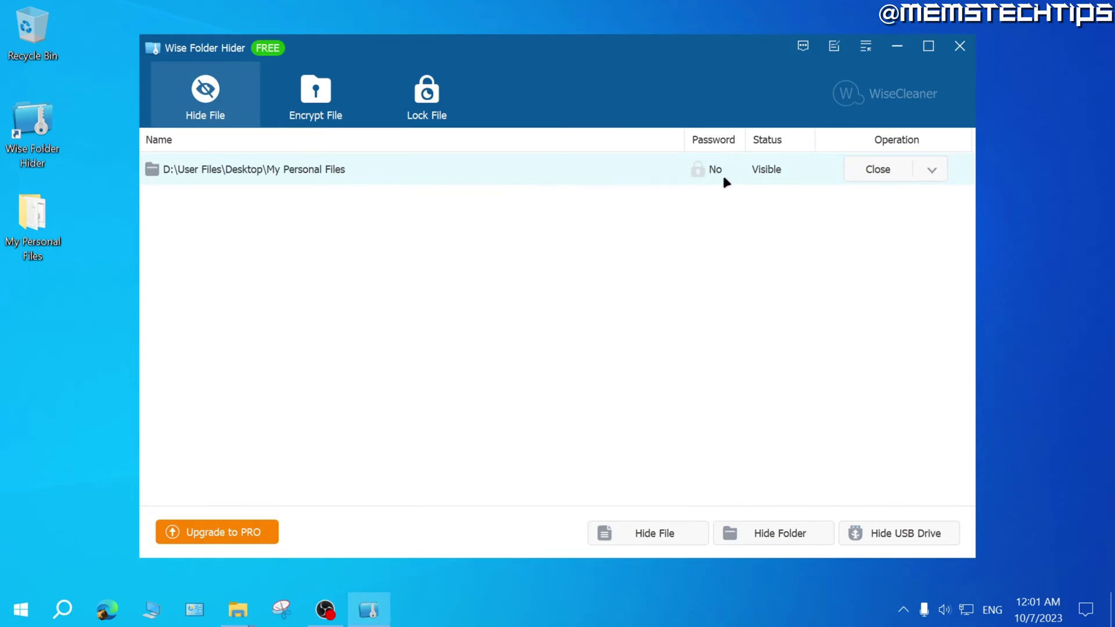
Set and confirm a dedicated folder password for My Personal Files, then hide it again.
click(933, 170)
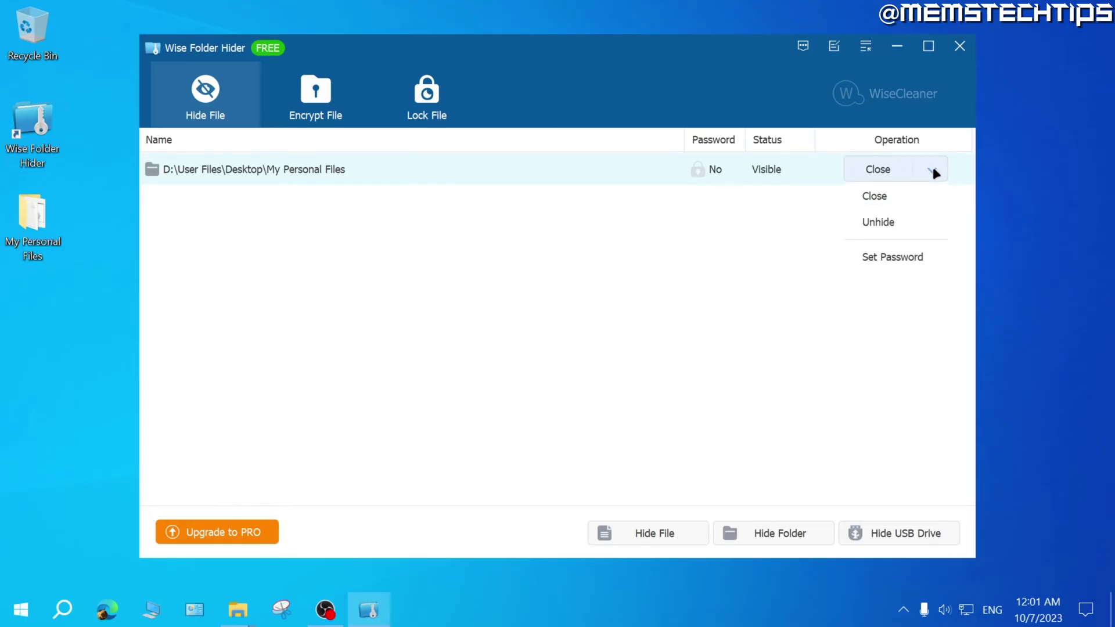
click(894, 258)
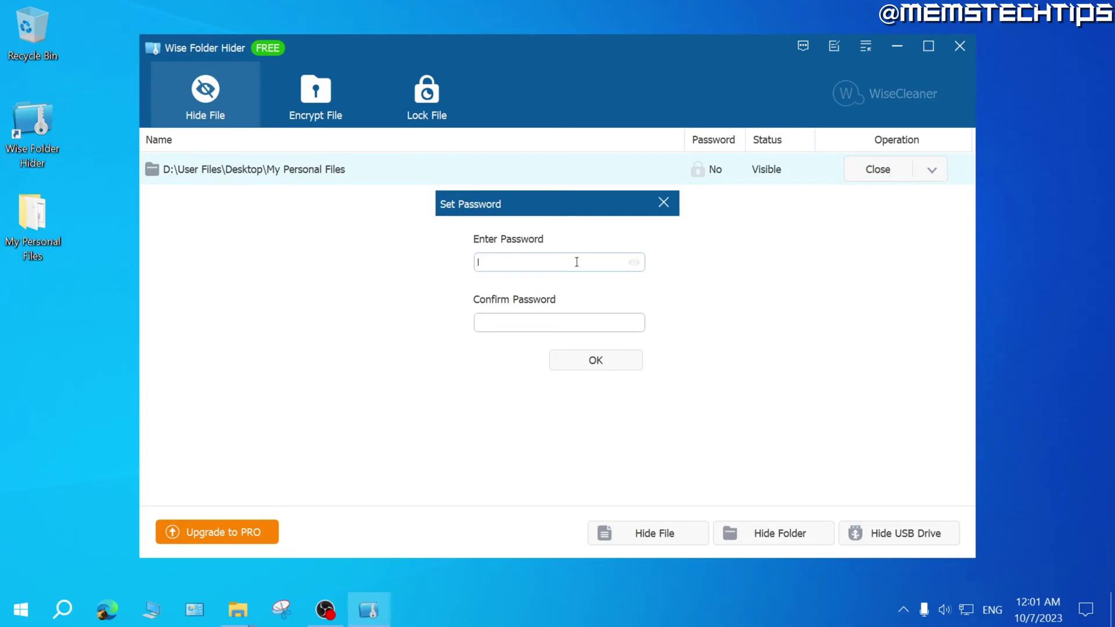
key(Tab)
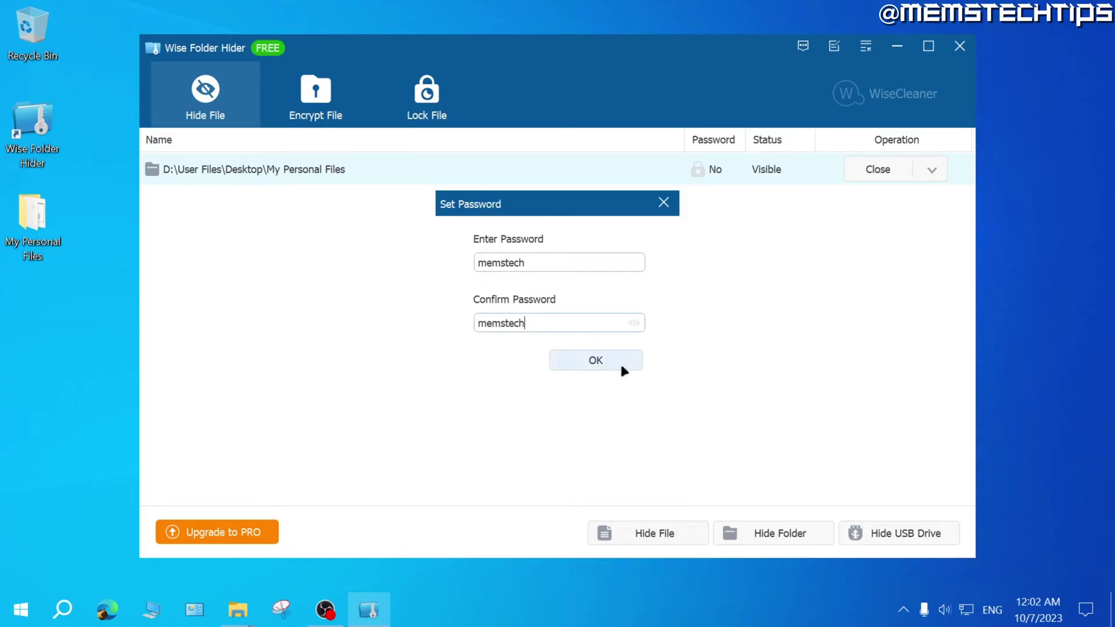
click(610, 357)
click(648, 361)
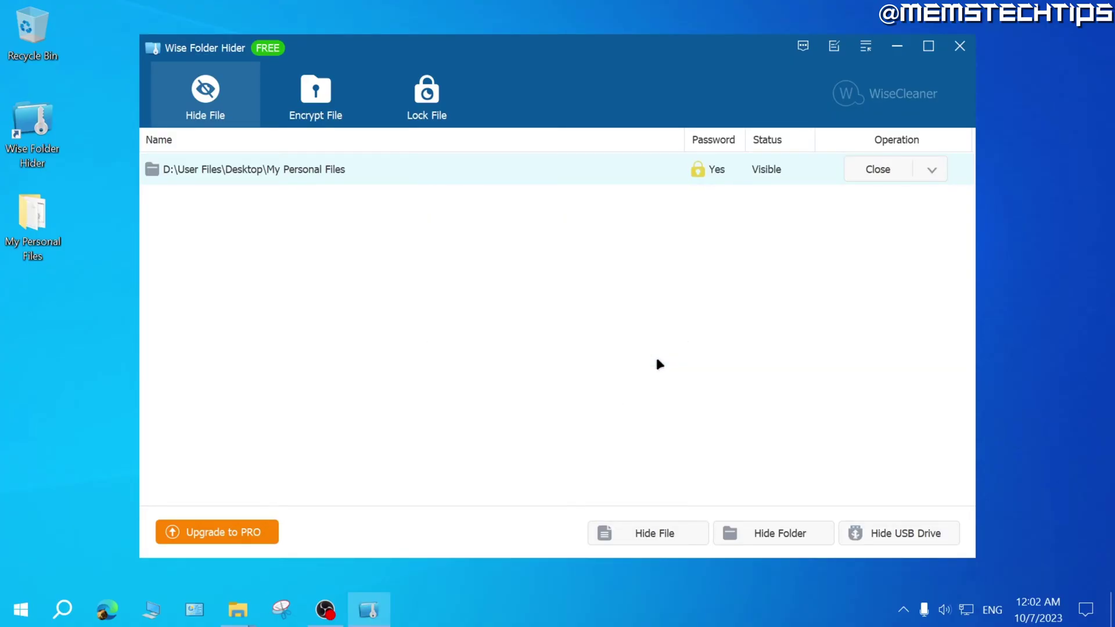
click(876, 171)
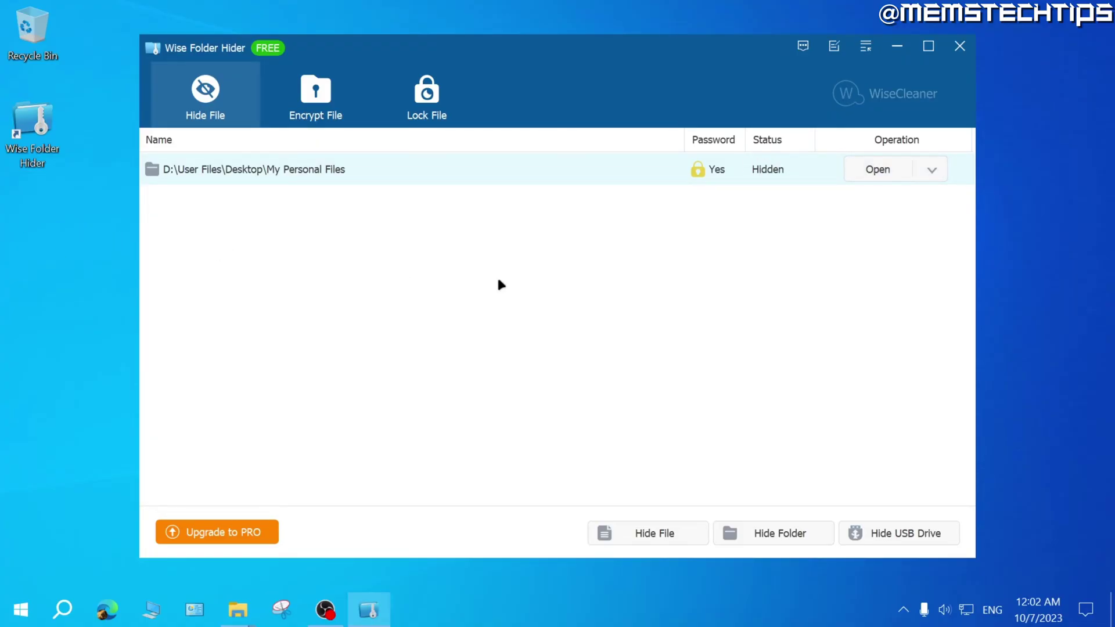
Unlock My Personal Files with its folder password and check its contents.
click(873, 170)
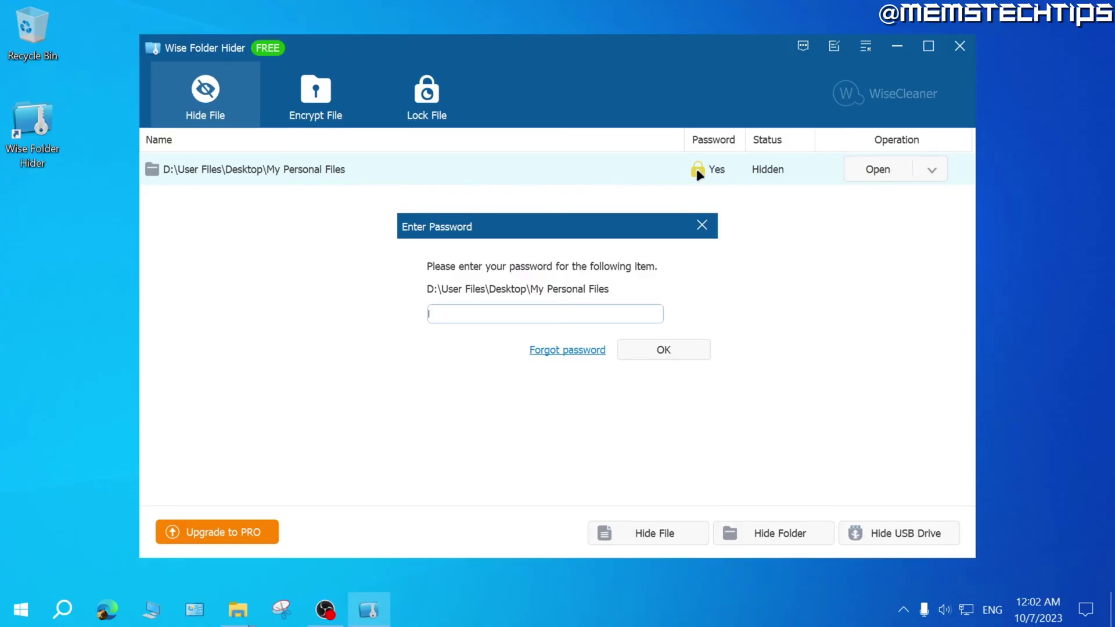
text(*********)
click(676, 350)
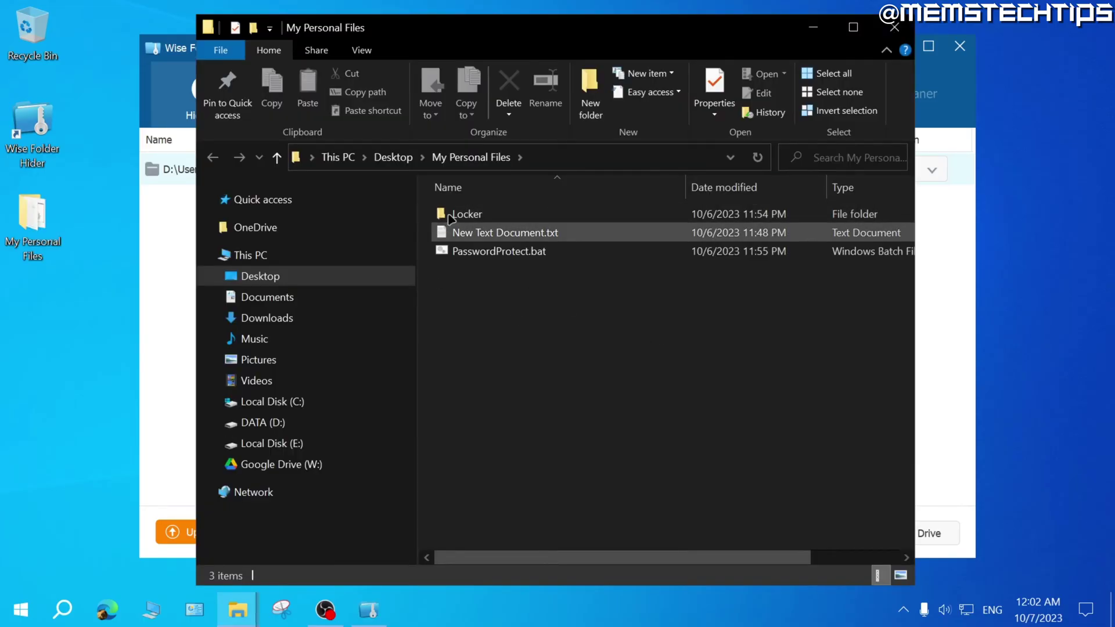
key(alt+F4)
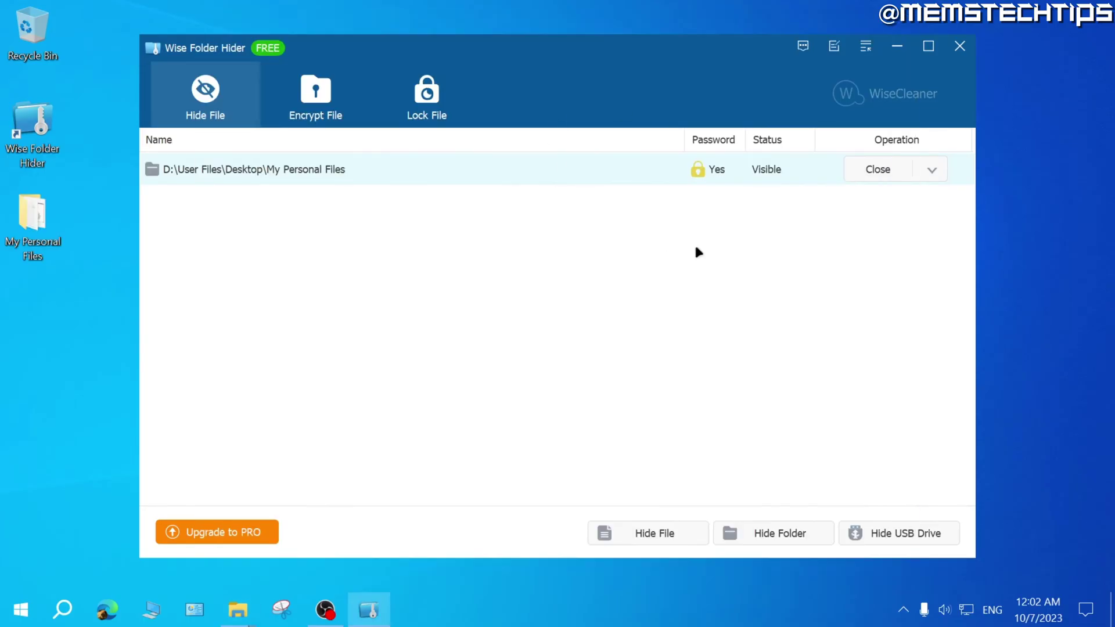
Hide My Personal Files again and close Wise Folder Hider.
click(857, 167)
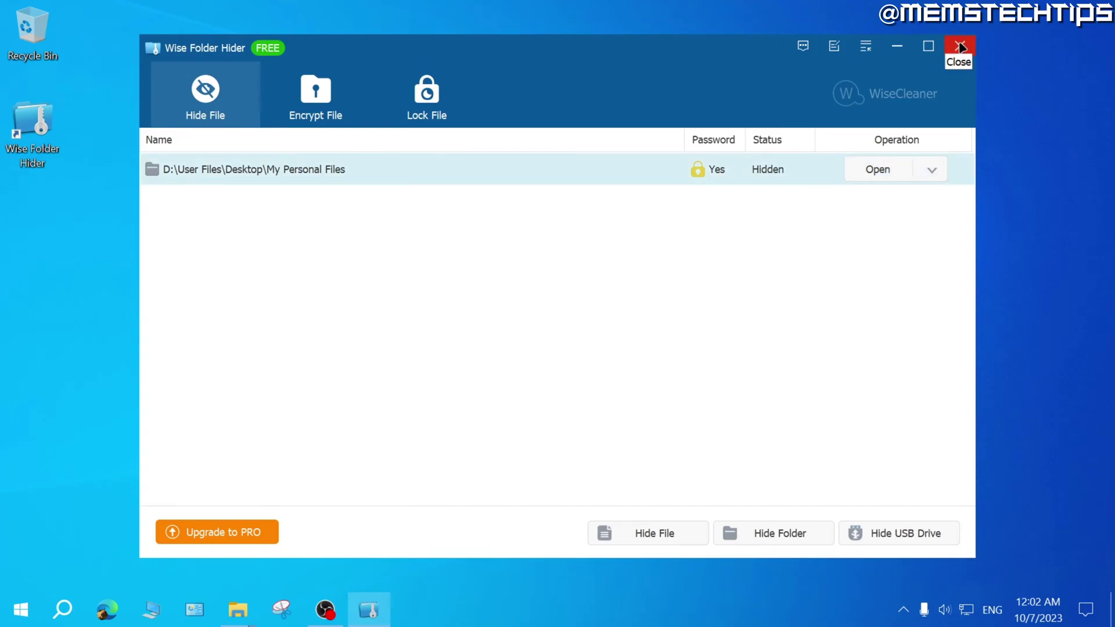
click(961, 47)
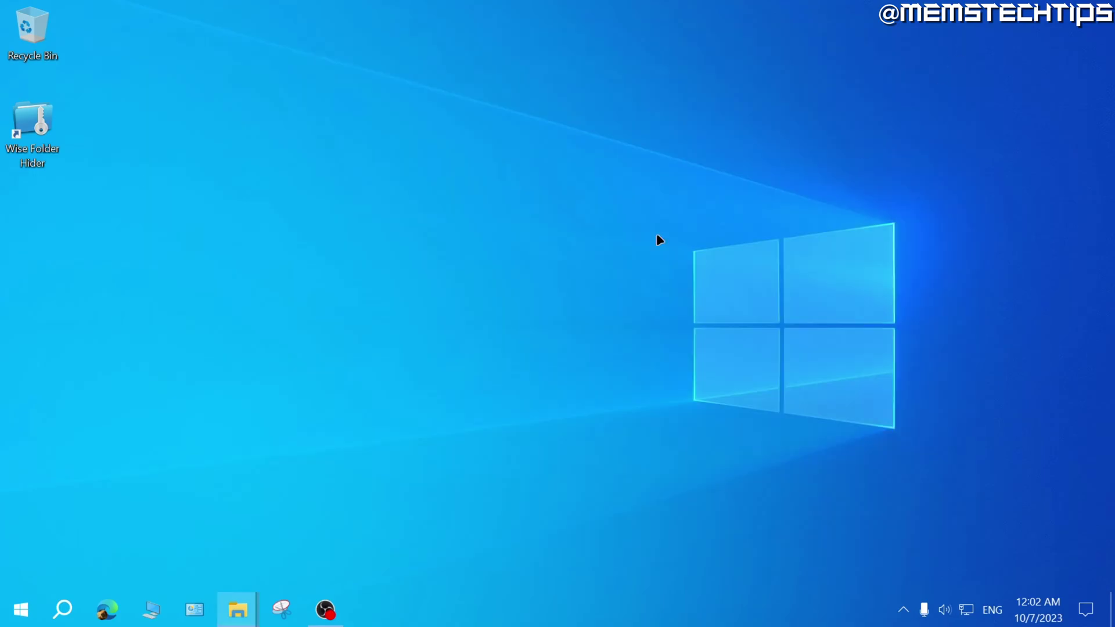
double_click(29, 123)
Log in to Wise Folder Hider and try to open the protected My Personal Files.
click(568, 319)
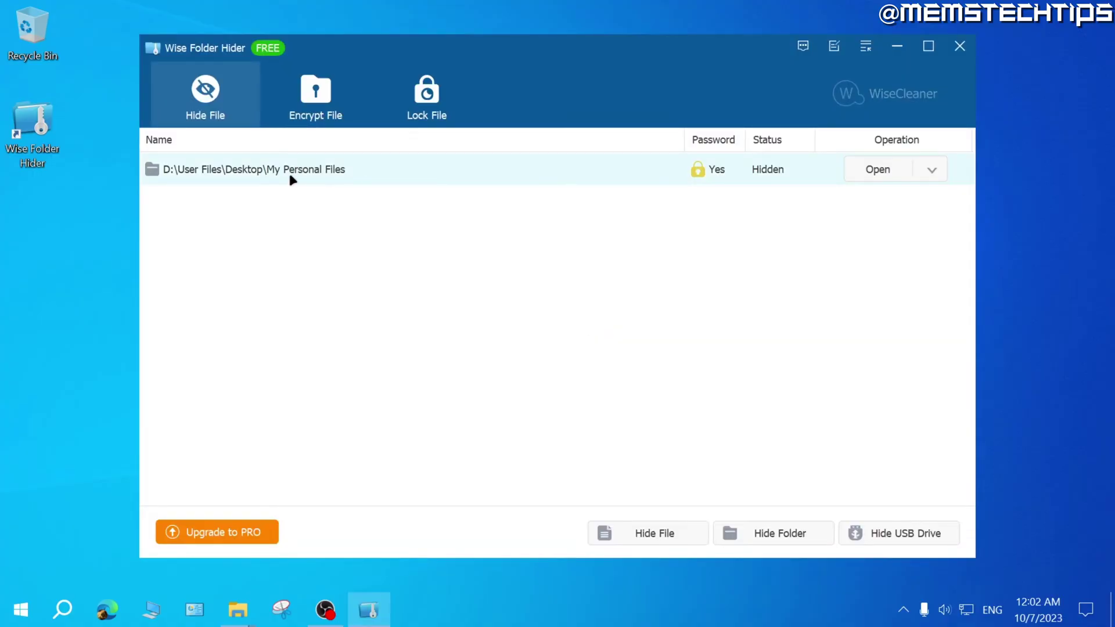
click(856, 171)
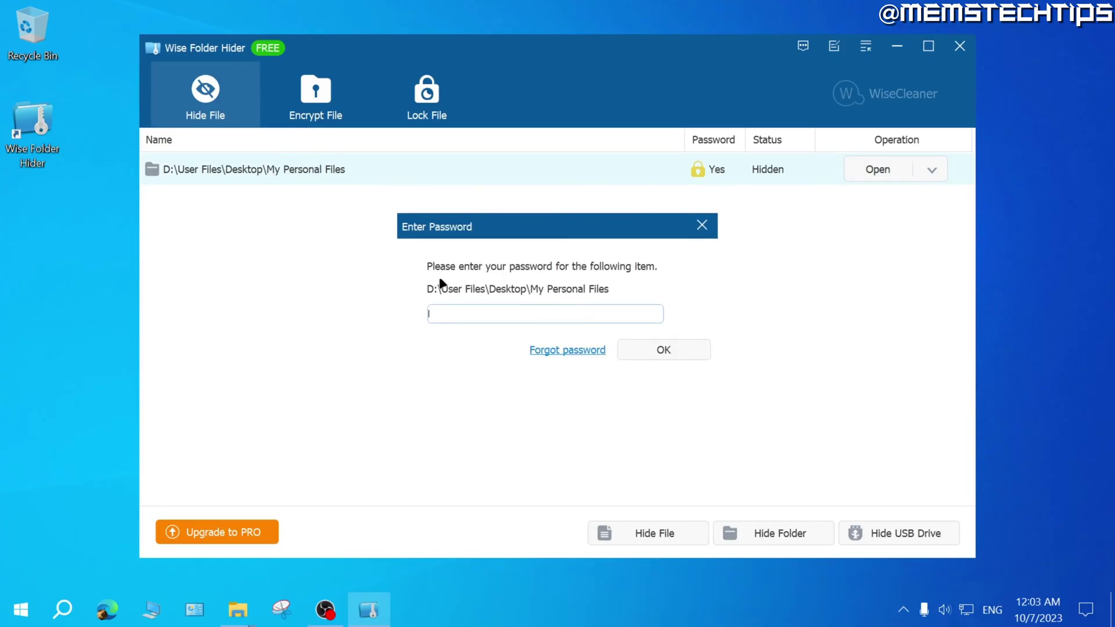
Use Forgot password to view the 9.9 USD password retrieval offer.
text(********)
click(563, 350)
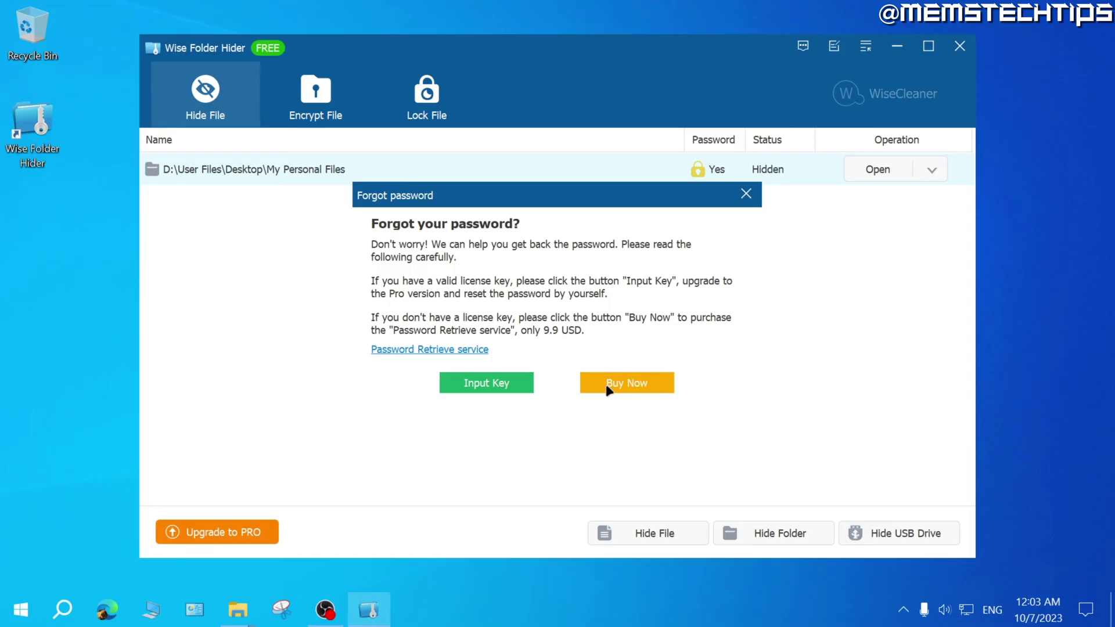
click(657, 379)
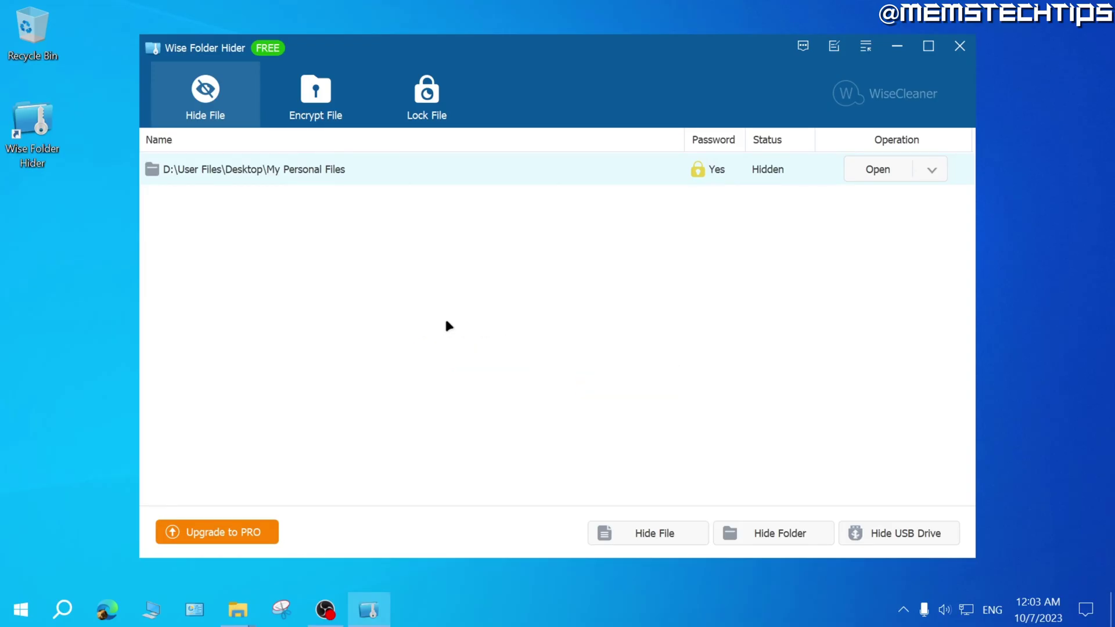